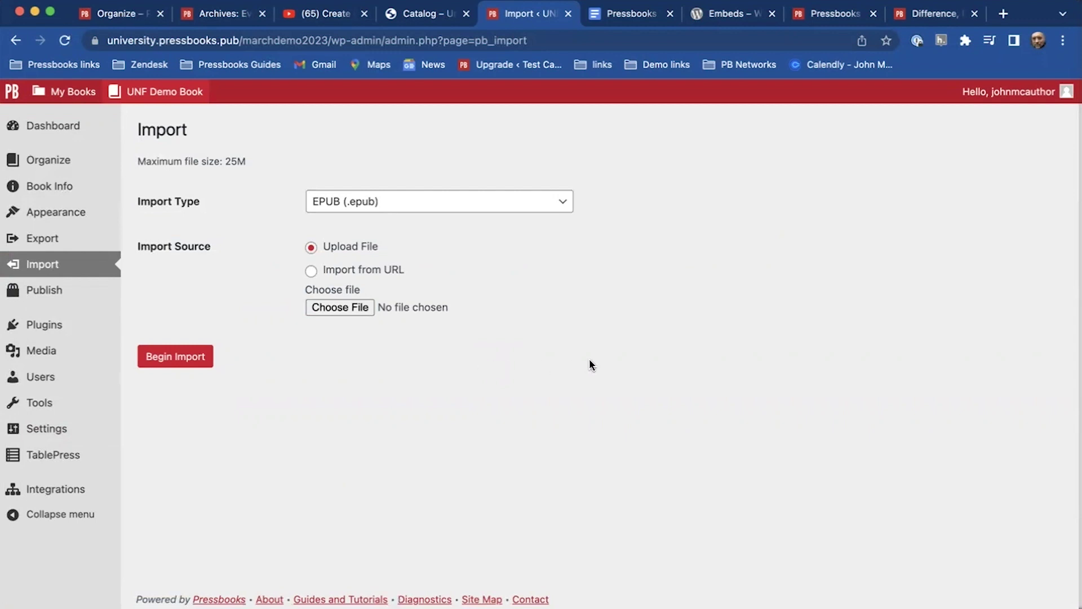
# Change the Import Type from EPUB to 'Web page or Pressbooks webbook (.html or URL)'
pyautogui.click(563, 208)
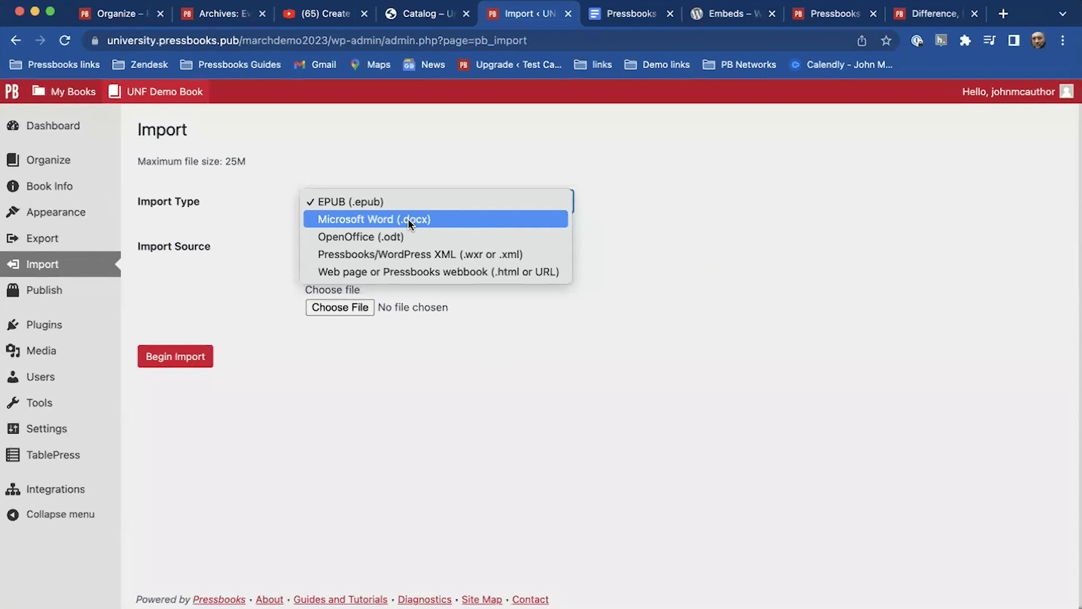
pyautogui.click(442, 272)
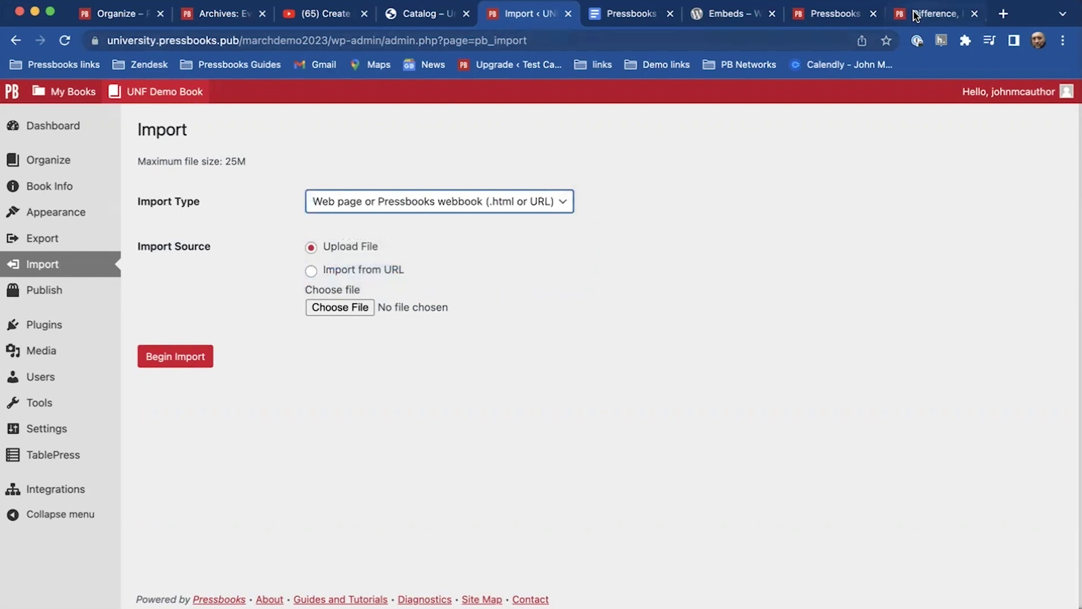
# Copy the Difference, Power, and Discrimination in Film and Media book's URL, then return to Import
pyautogui.click(836, 14)
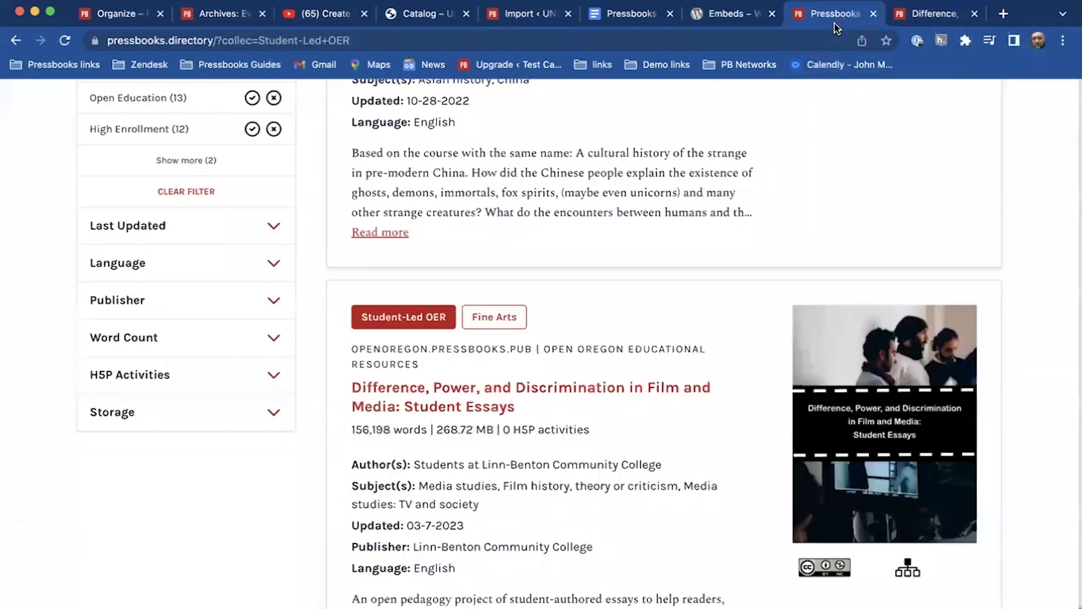
pyautogui.scroll(-2, 713, 216)
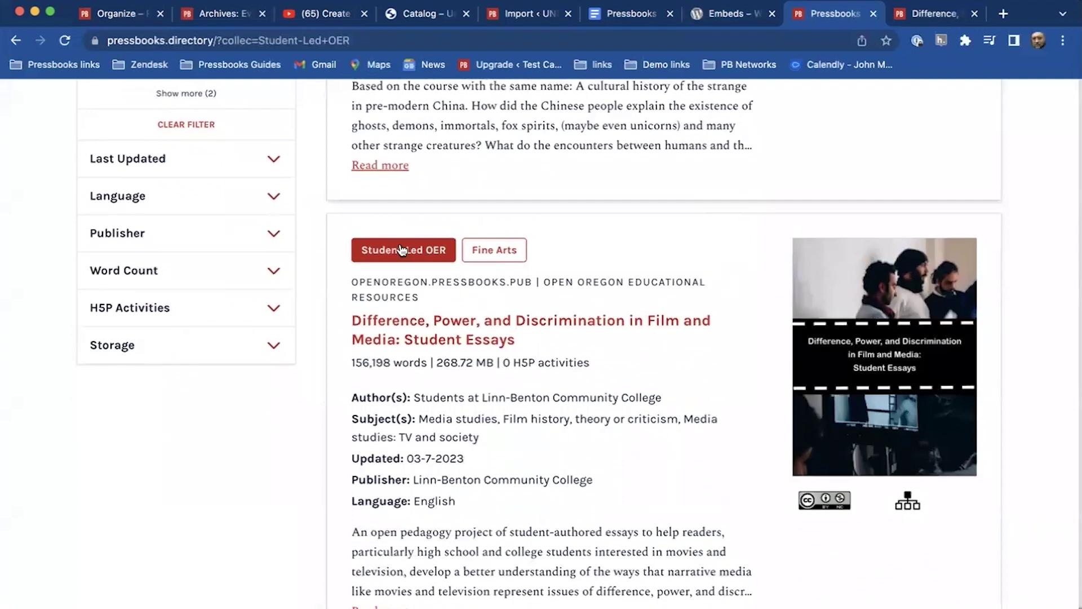
pyautogui.click(935, 13)
pyautogui.scroll(10, 609, 248)
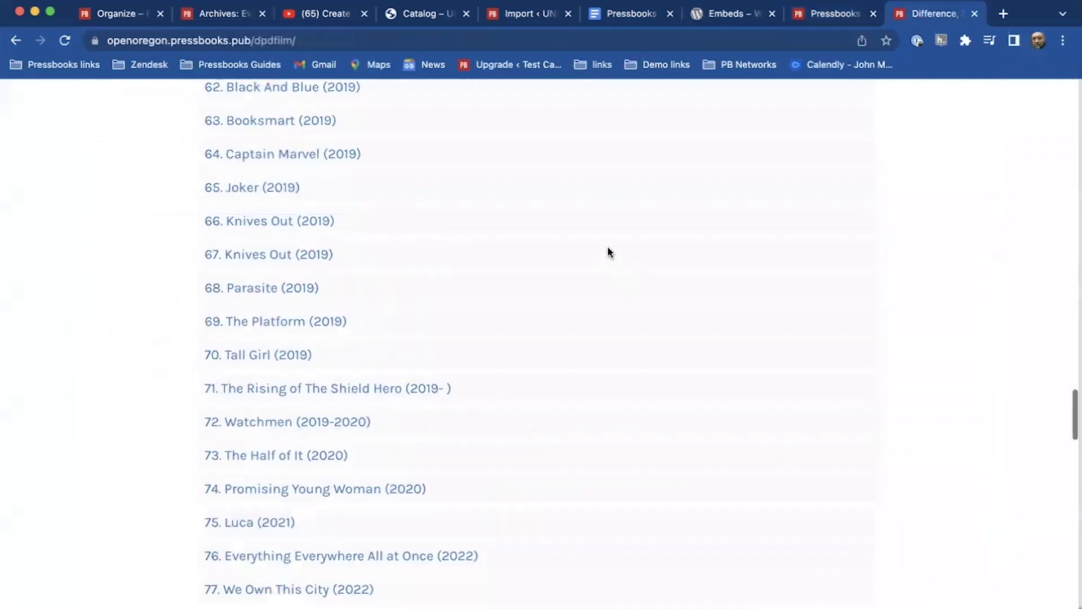
pyautogui.scroll(15, 609, 248)
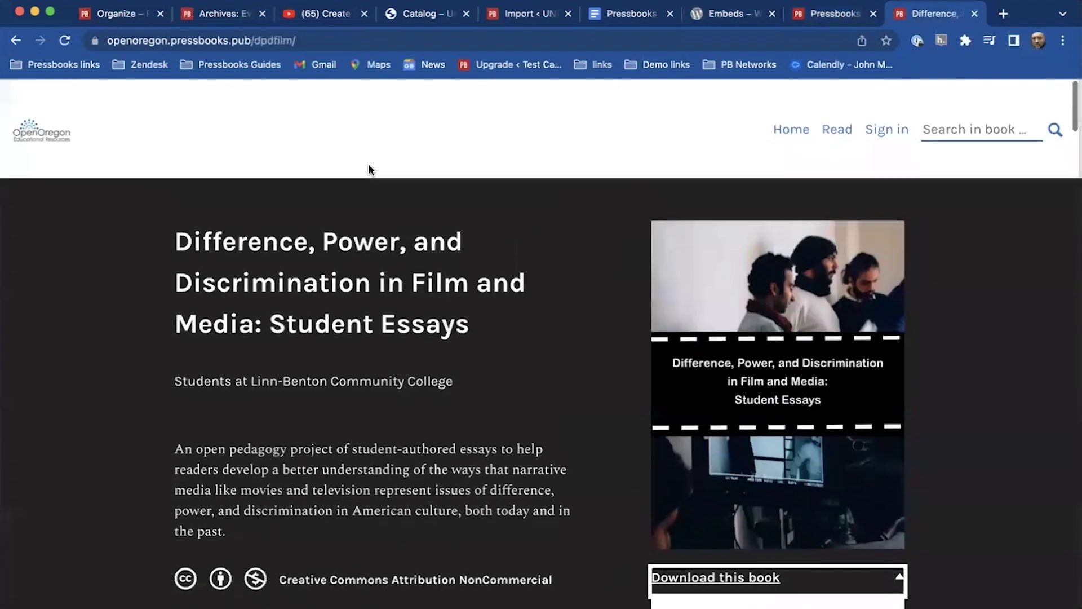
pyautogui.click(216, 41)
pyautogui.press('super+c')
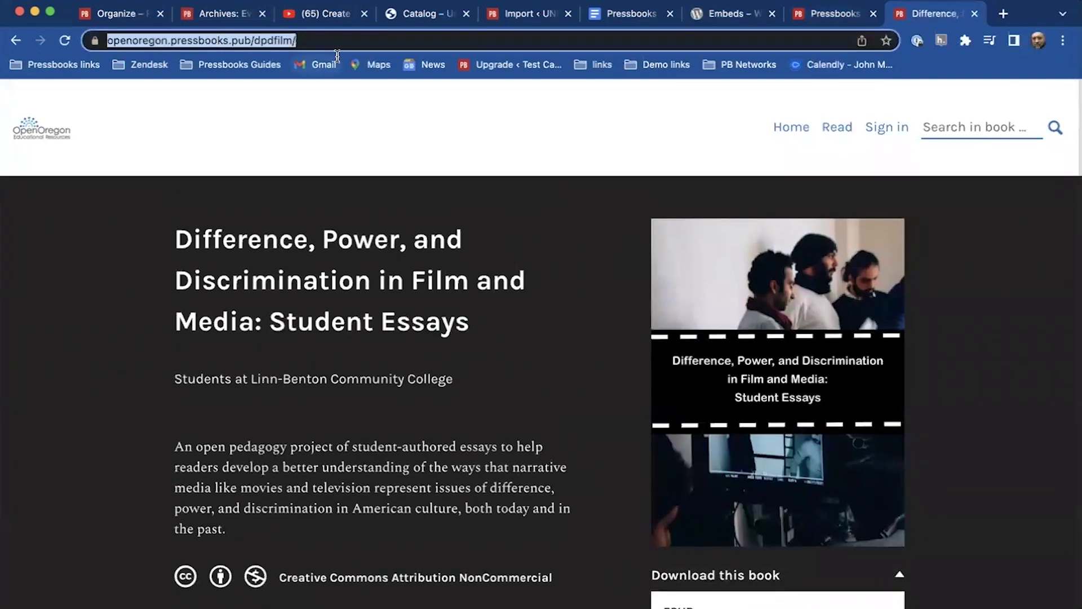
pyautogui.click(528, 15)
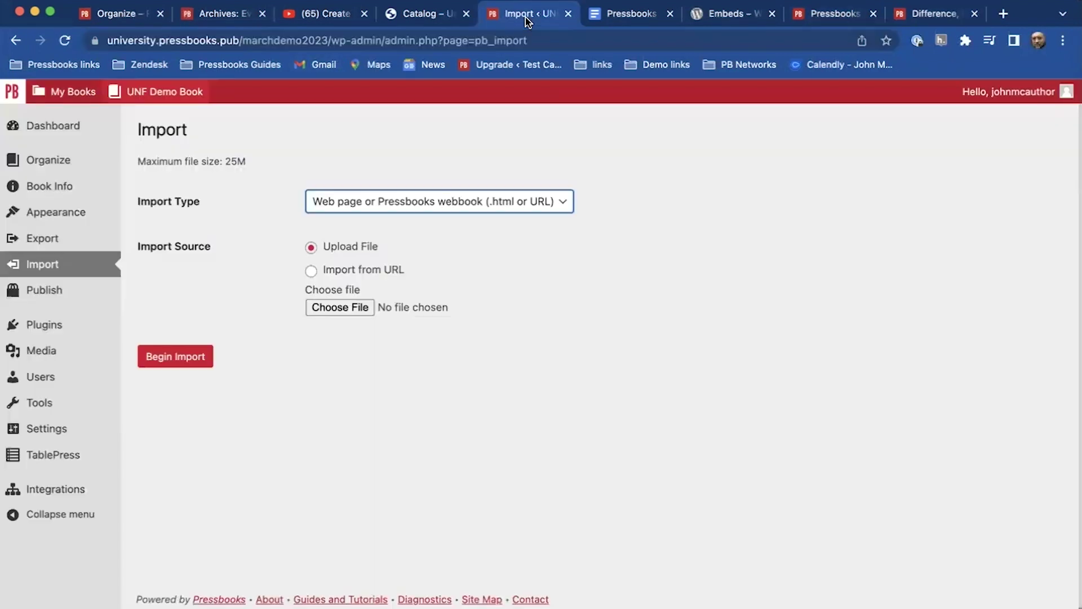
# Import from URL using the pasted dpdfilm book address as the Source URL
pyautogui.click(358, 307)
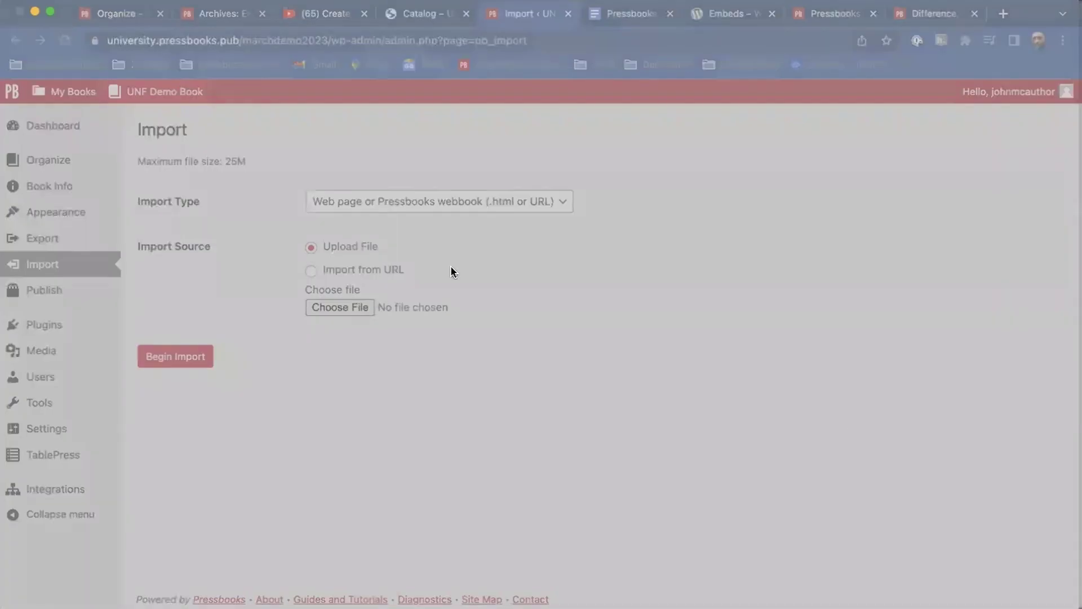
pyautogui.click(712, 454)
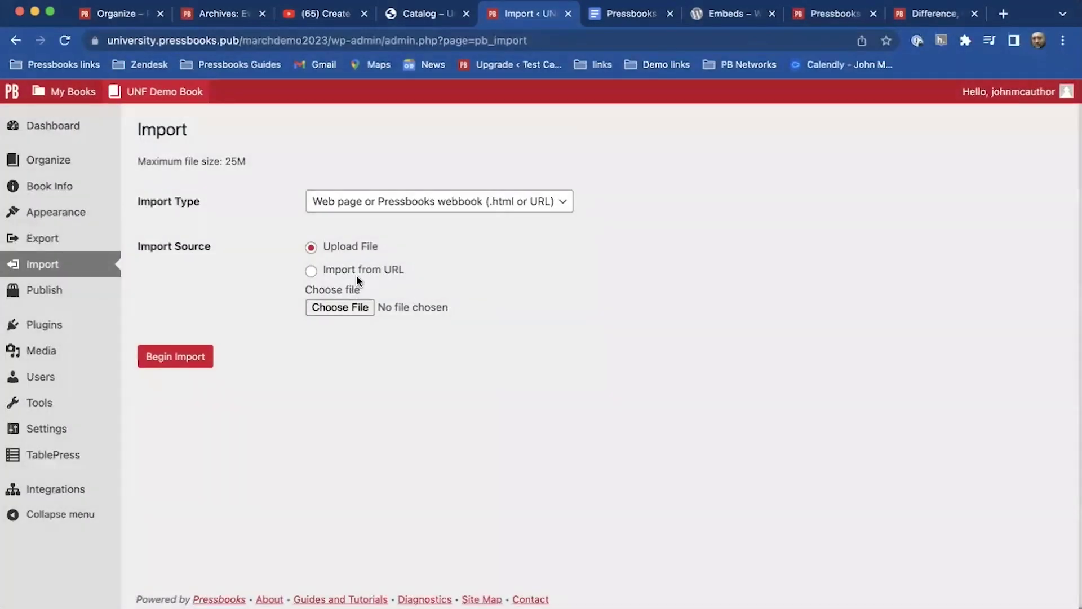
pyautogui.click(336, 276)
pyautogui.click(368, 310)
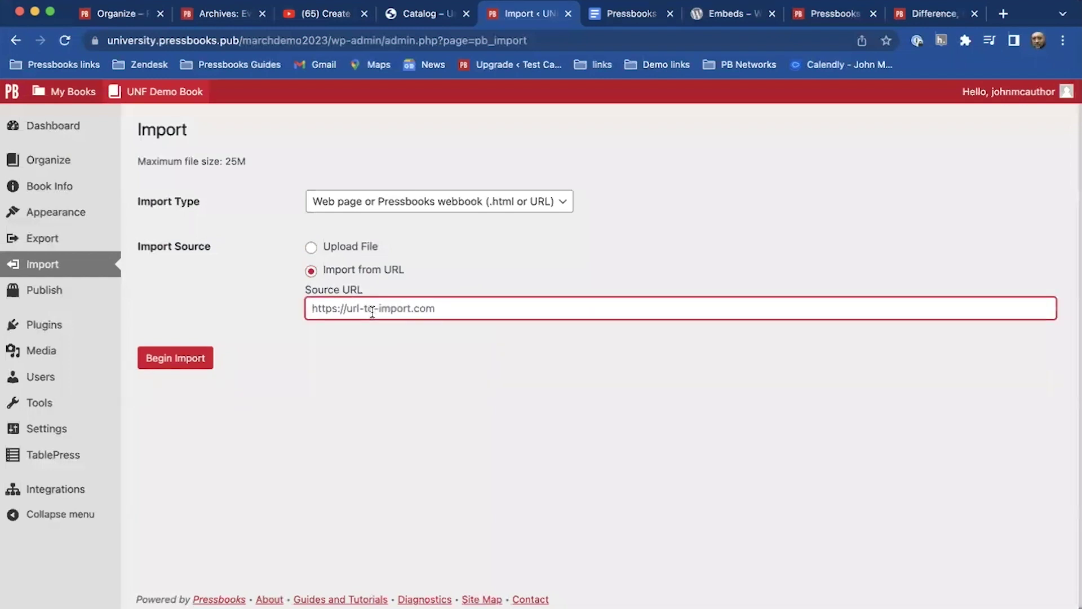
pyautogui.press('super+v')
pyautogui.click(171, 359)
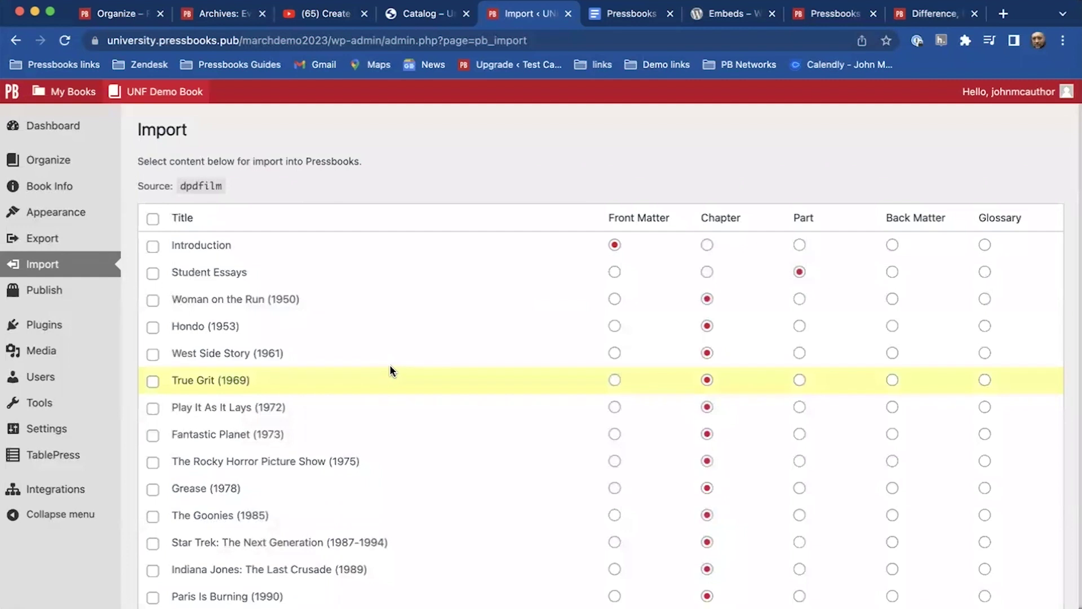
# Select only The Rocky Horror Picture Show (1975) from the list and import it
pyautogui.scroll(-3, 393, 370)
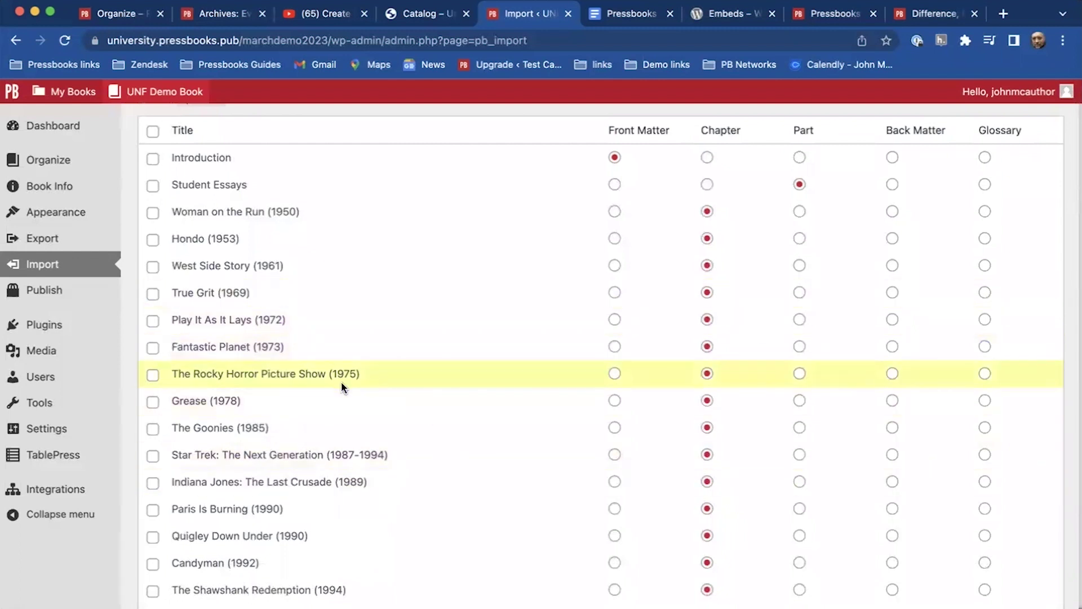
pyautogui.click(153, 375)
pyautogui.scroll(-20, 493, 380)
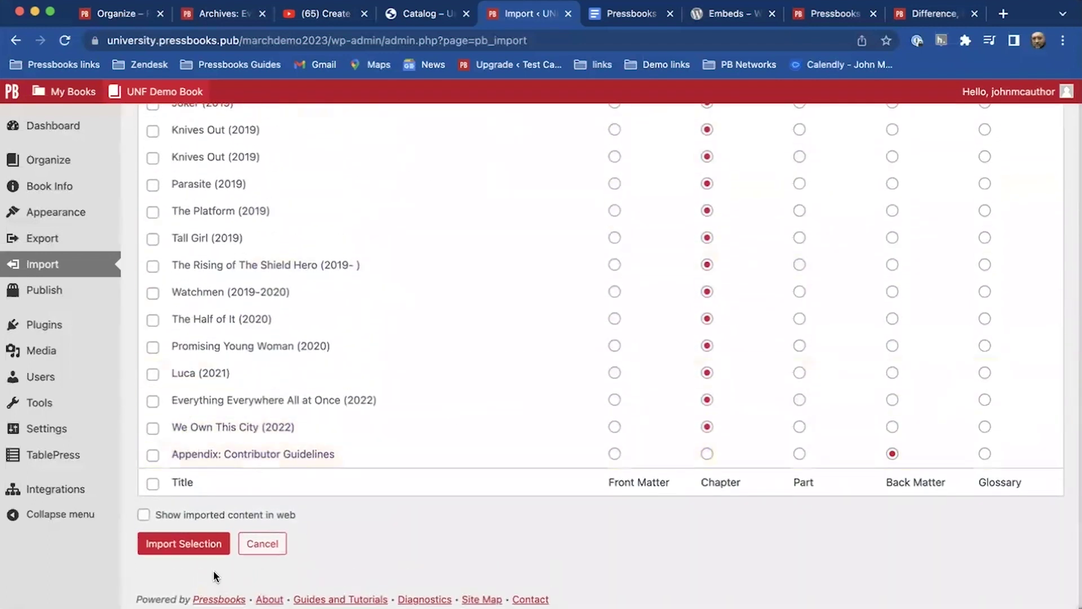
pyautogui.click(169, 543)
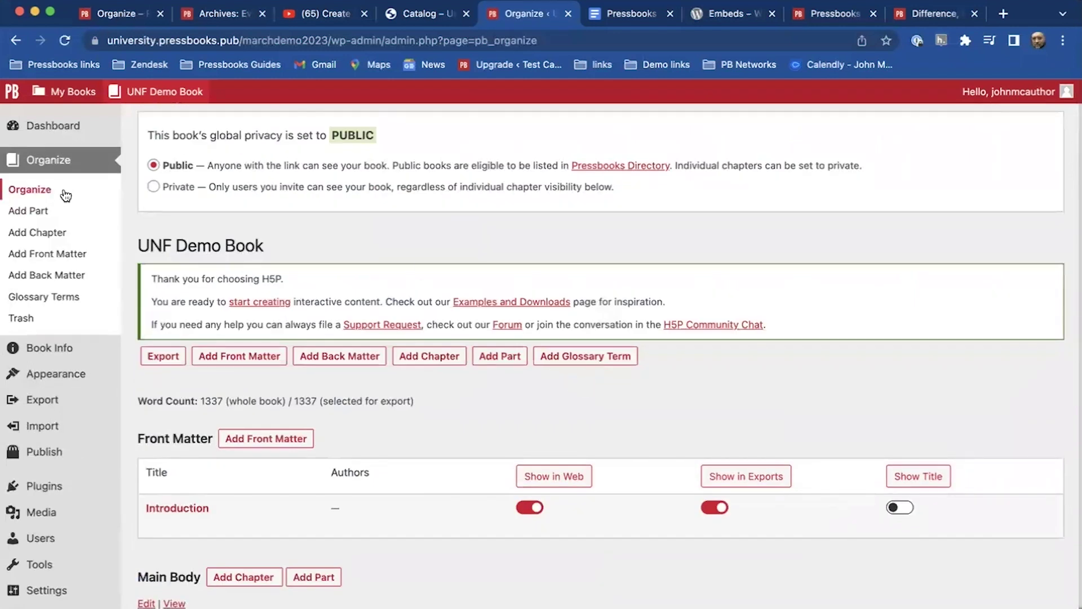
# Turn on Show in Web for The Rocky Horror Picture Show (1975) under Main Body
pyautogui.scroll(-6, 384, 336)
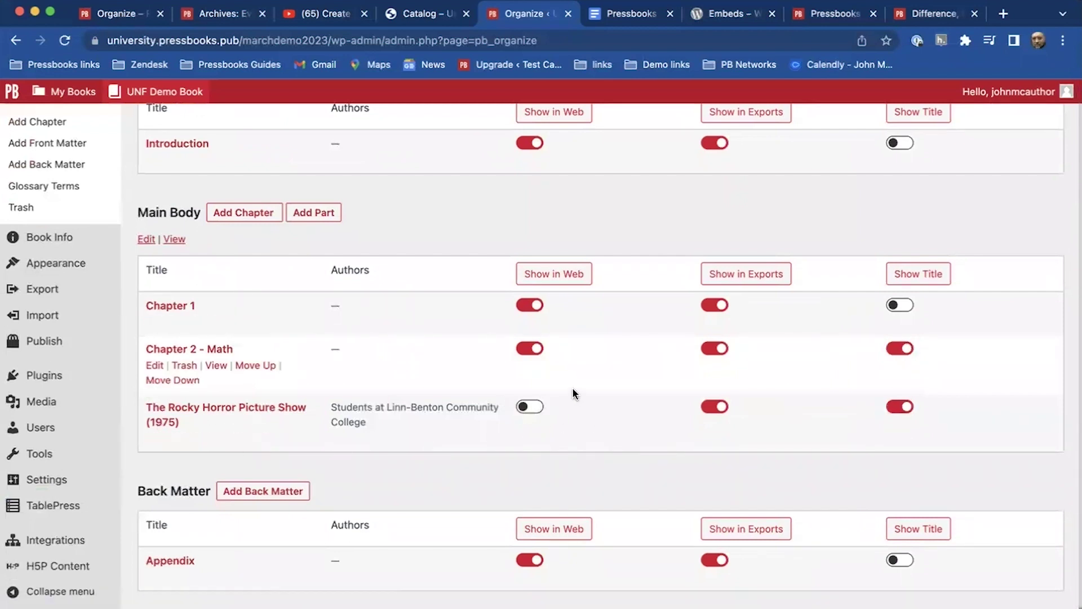
pyautogui.click(536, 409)
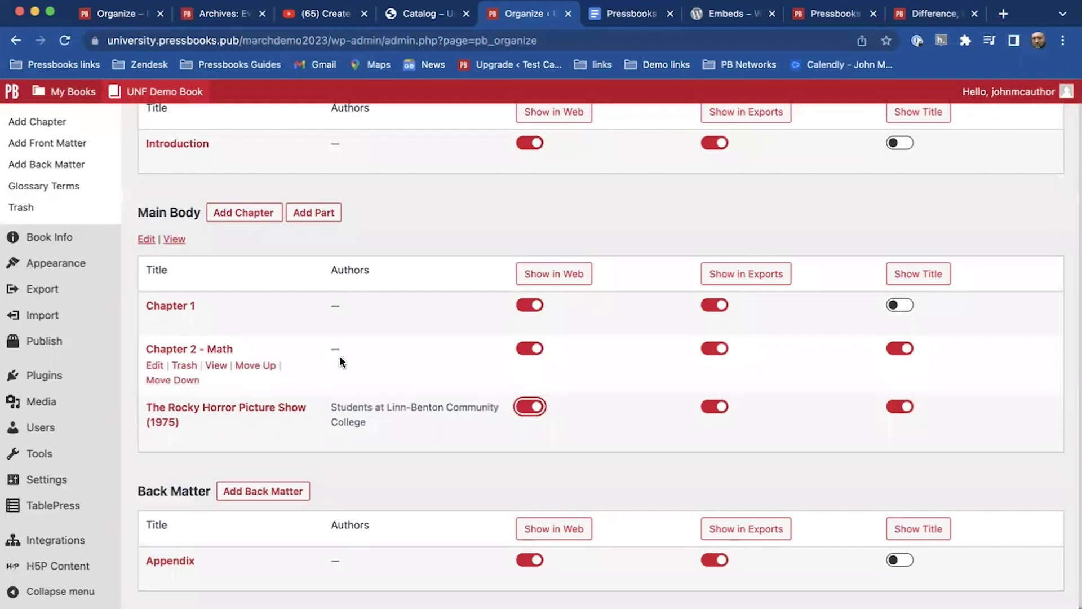
# Move The Rocky Horror Picture Show (1975) up between Chapter 1 and Chapter 2 - Math
pyautogui.moveTo(266, 412); pyautogui.dragTo(266, 359)
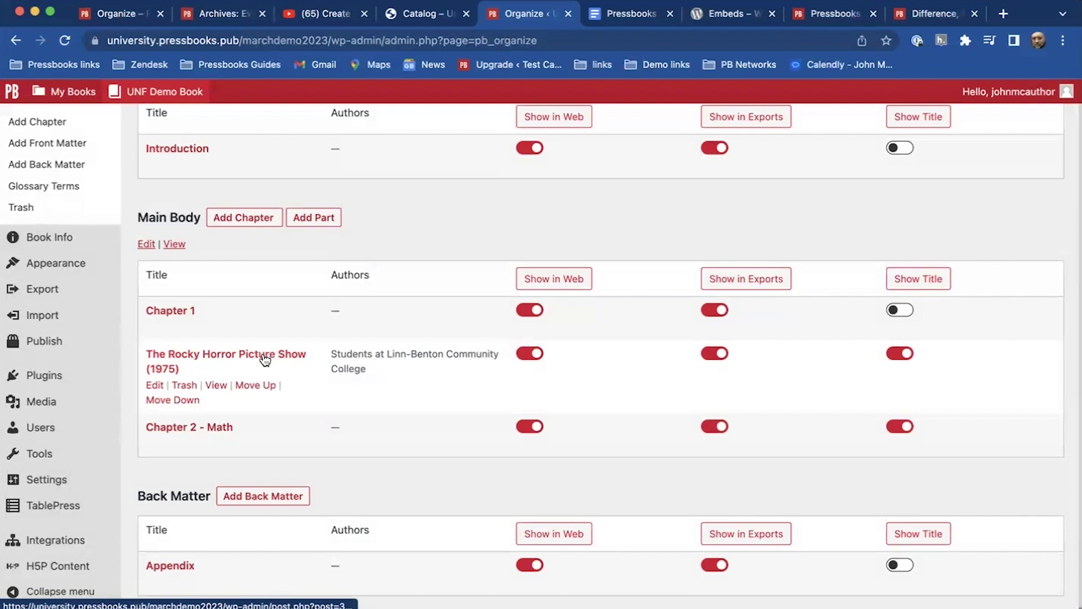
pyautogui.scroll(-1, 319, 379)
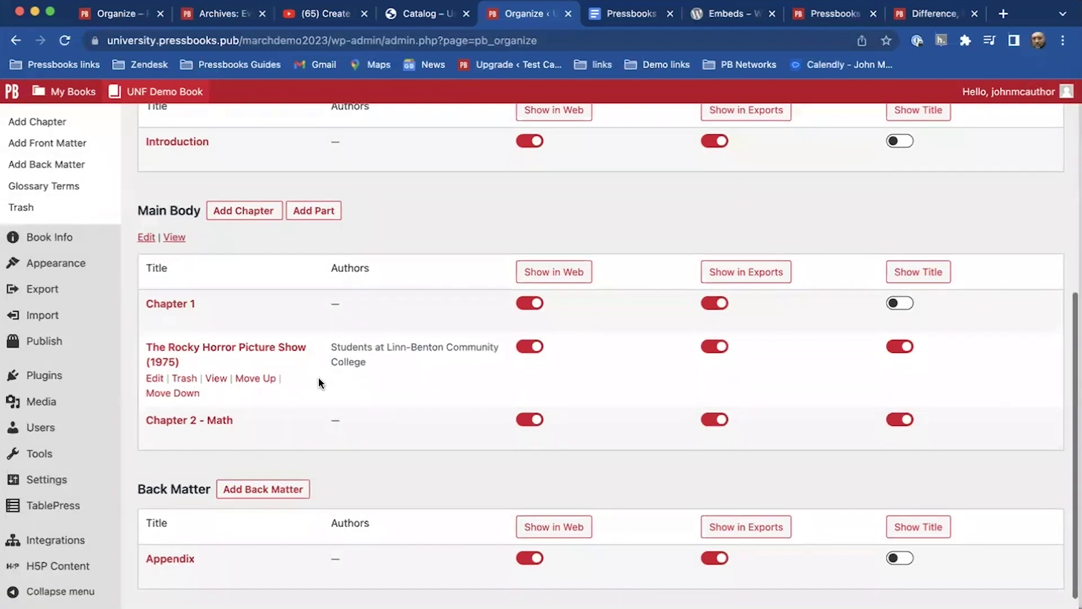
pyautogui.scroll(-1, 318, 378)
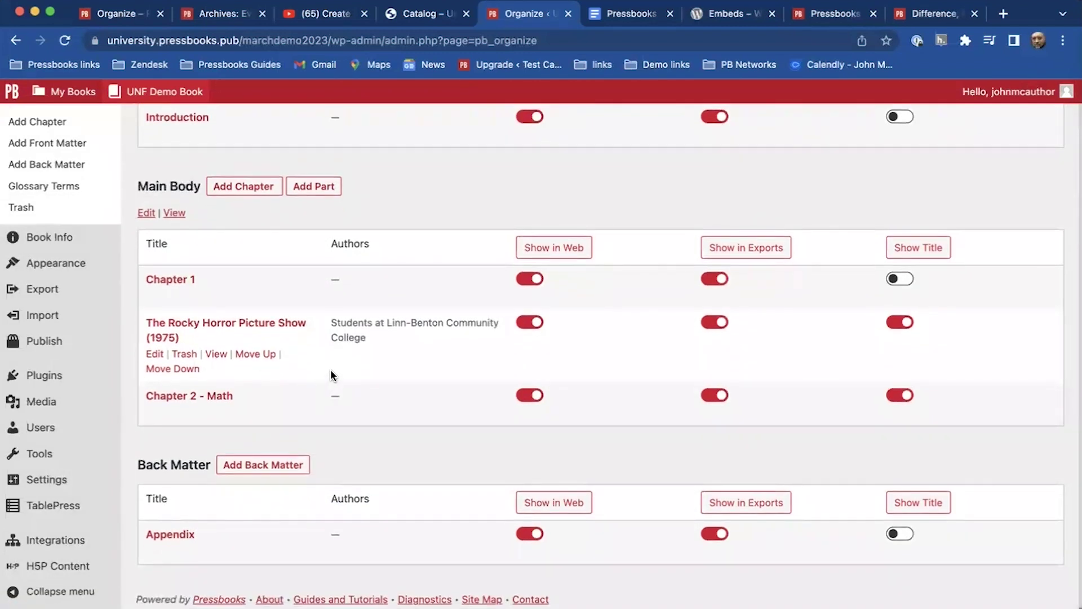
pyautogui.scroll(7, 156, 347)
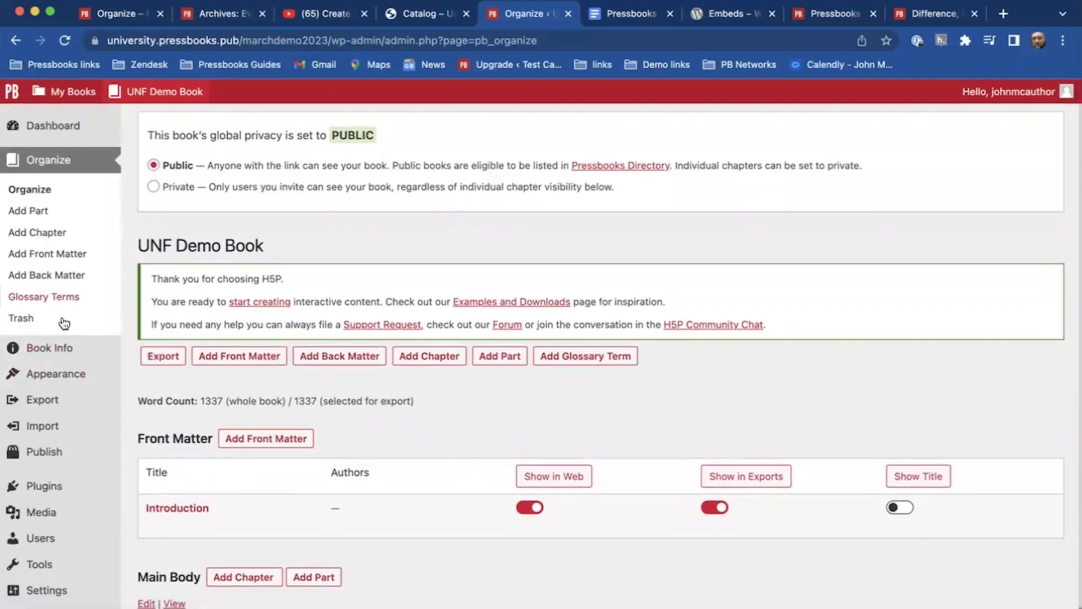
# Go to Clone A Book from the My Books menu in the admin bar
pyautogui.moveTo(73, 398)
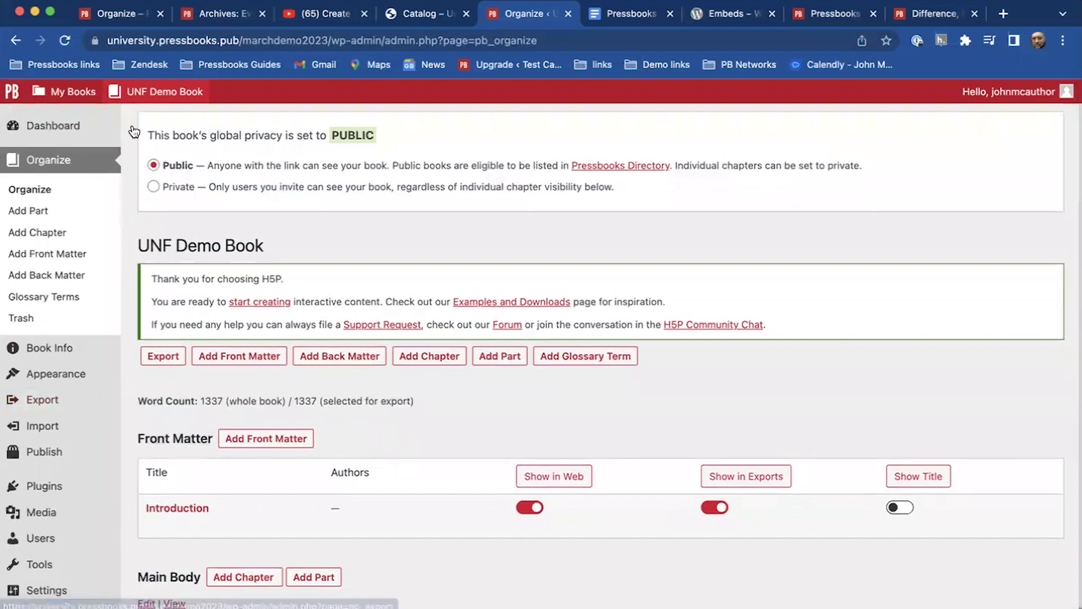
pyautogui.moveTo(66, 94)
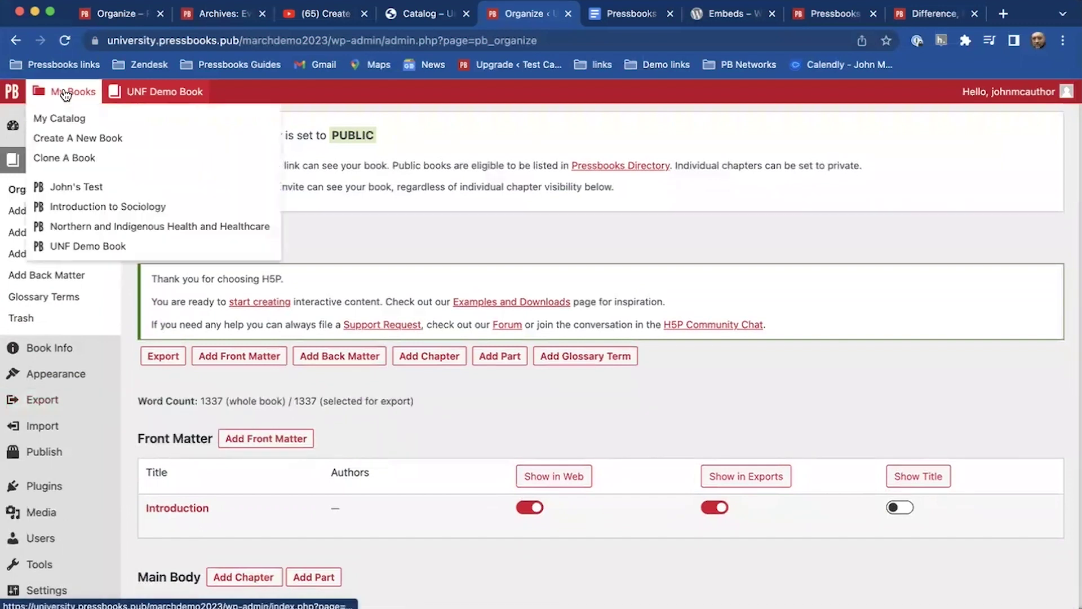
pyautogui.click(79, 164)
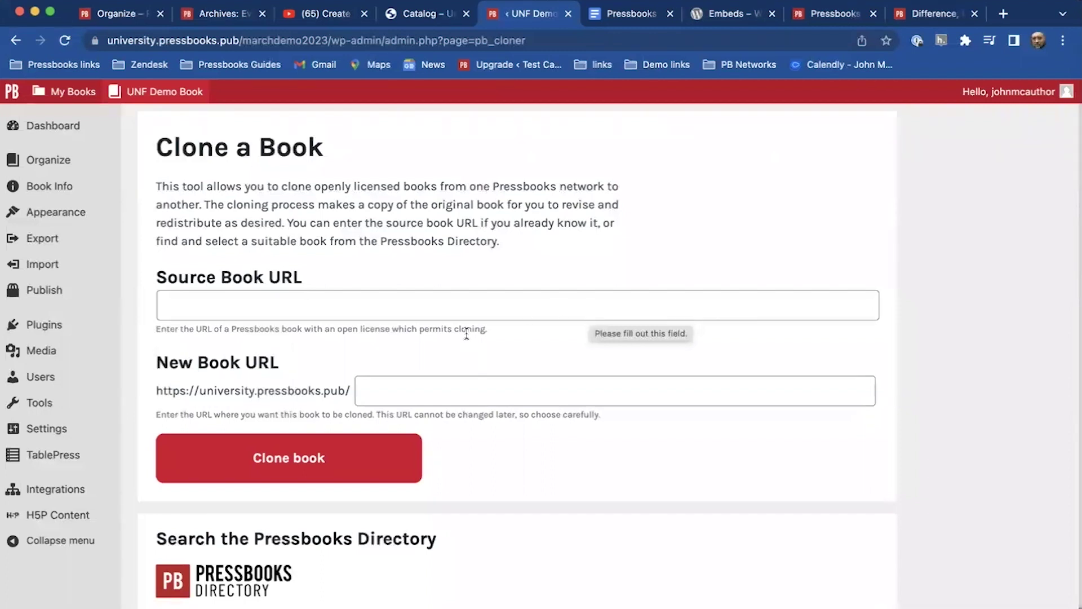
pyautogui.scroll(-3, 470, 331)
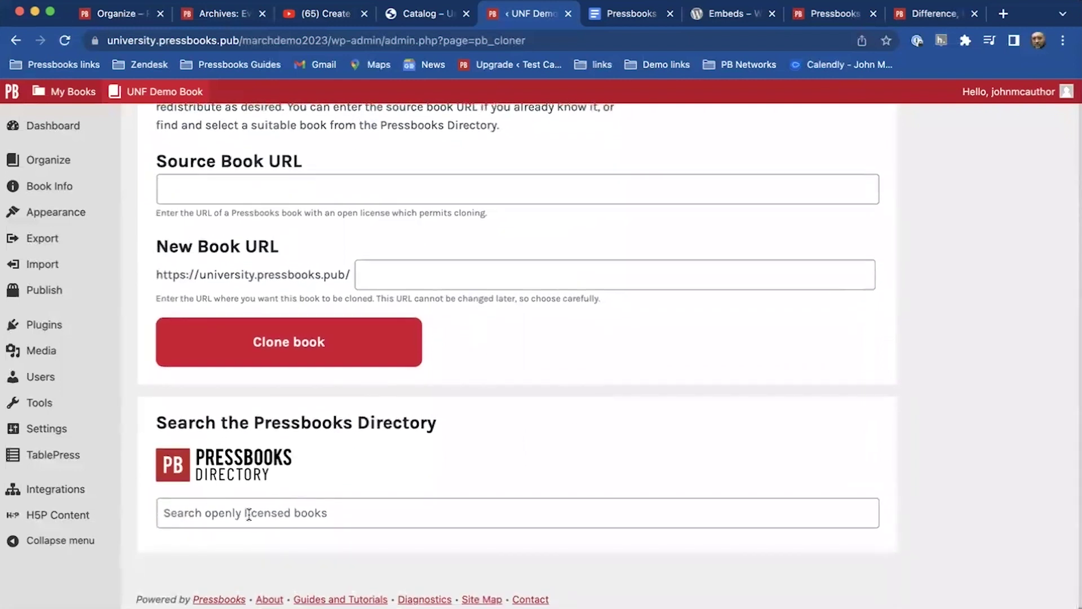
pyautogui.click(251, 514)
pyautogui.write('so')
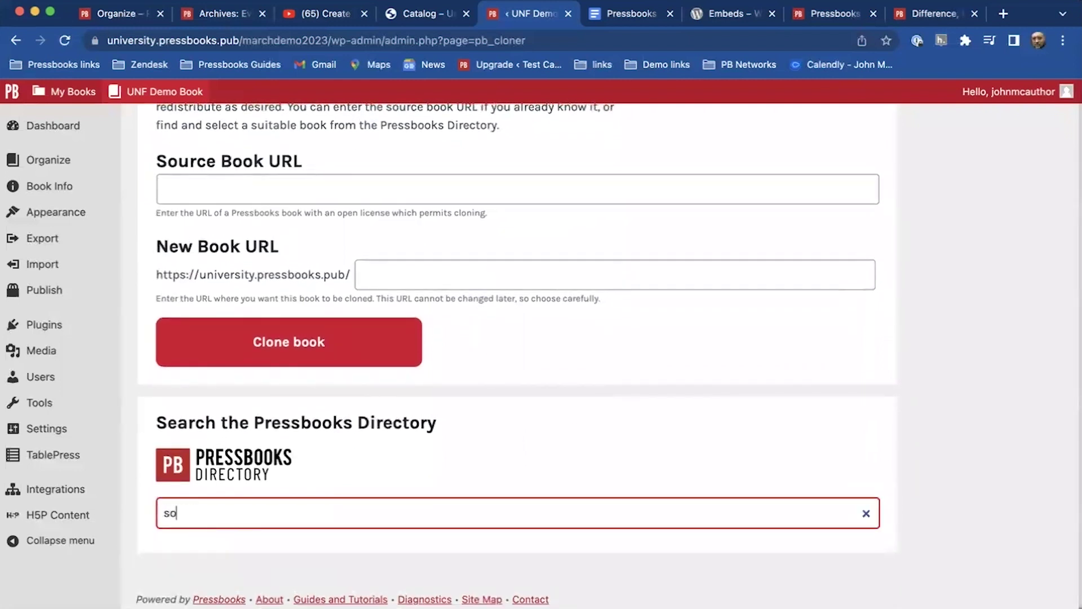
pyautogui.write('ciology')
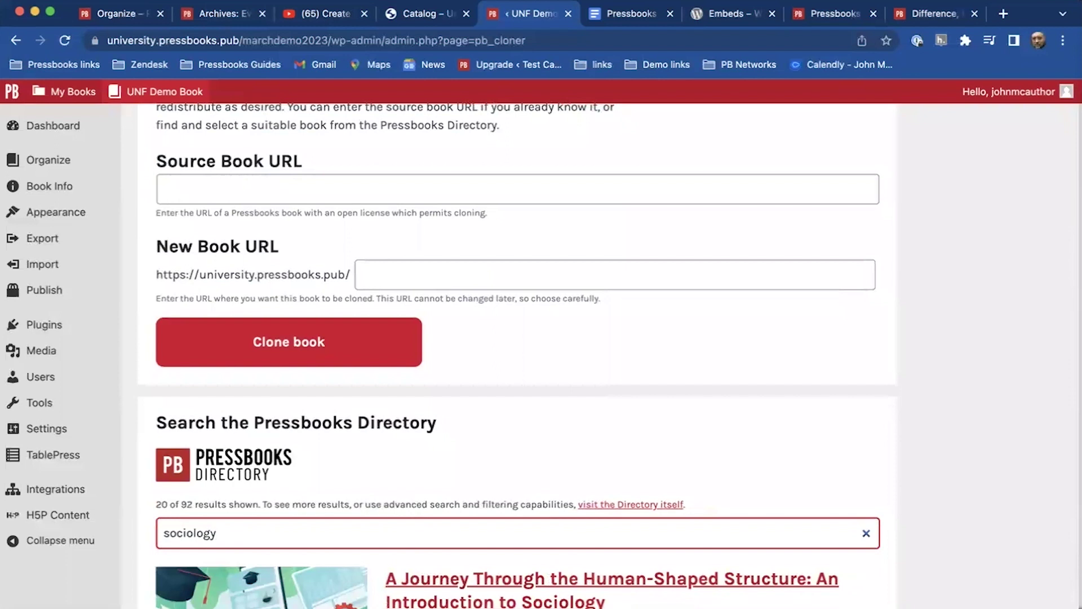
pyautogui.write(' open')
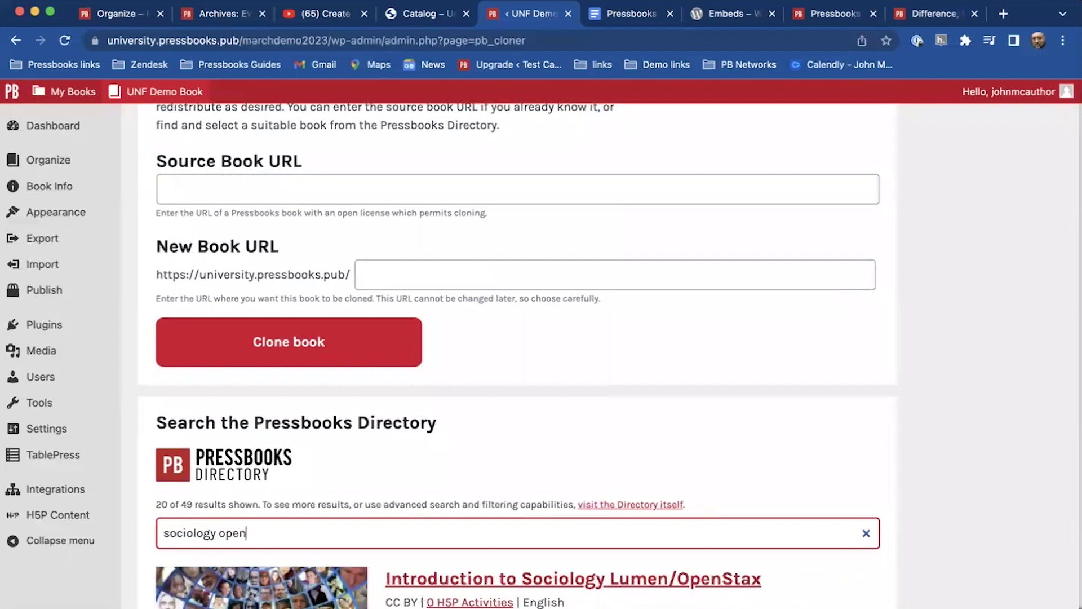
pyautogui.write('stawx')
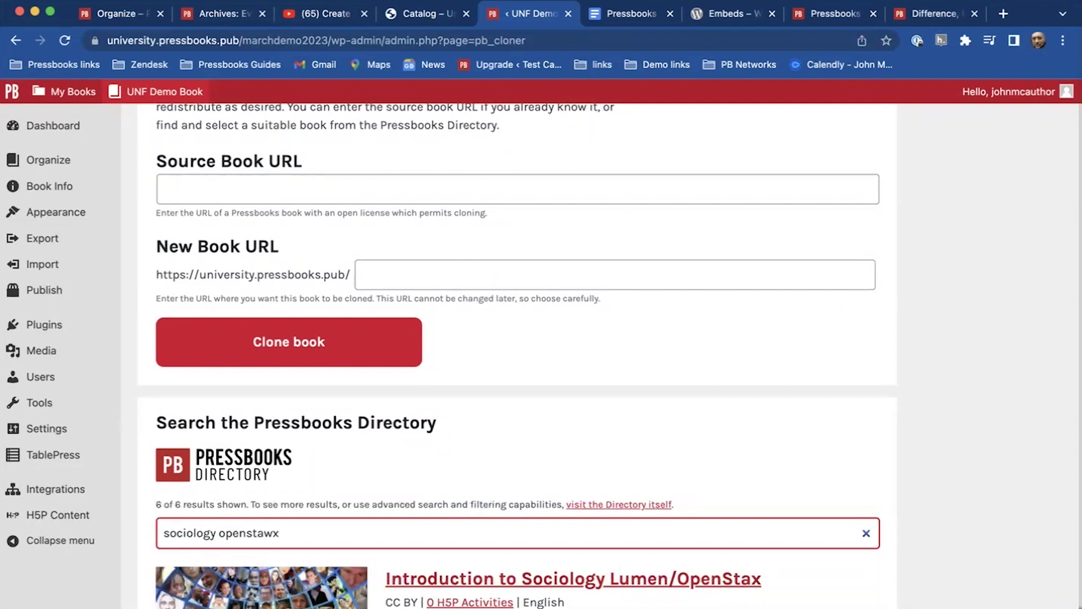
pyautogui.press('BackSpace')
pyautogui.press('BackSpace')
pyautogui.write('x')
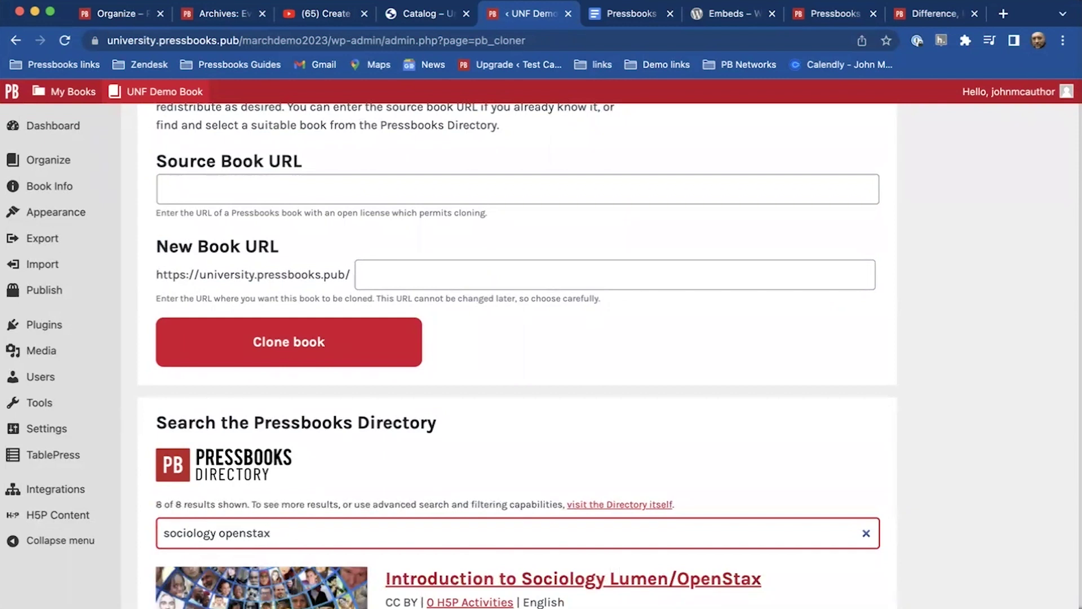
pyautogui.scroll(-6, 499, 400)
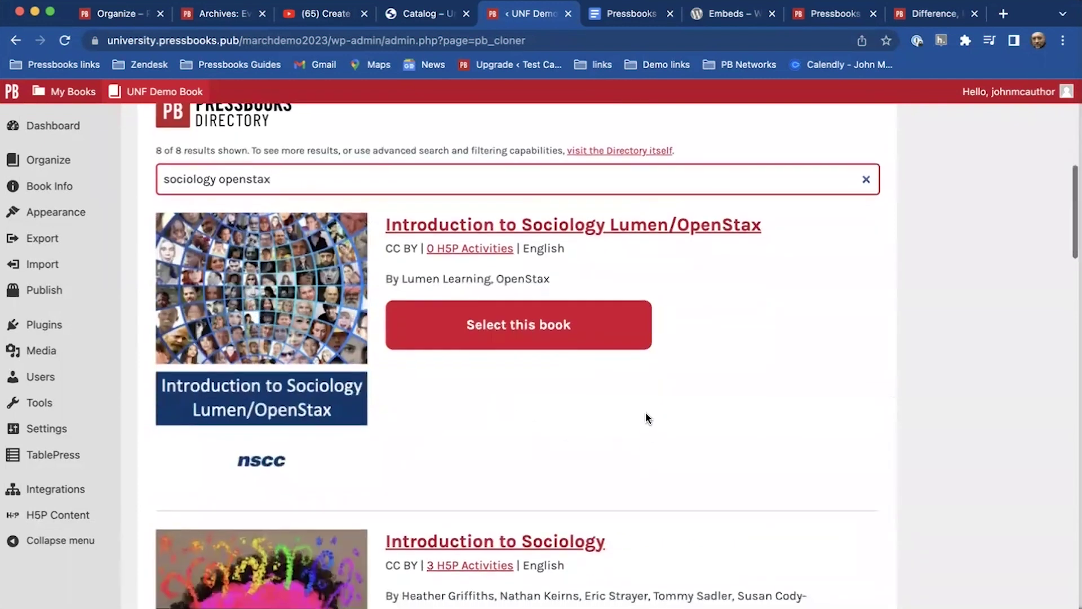
pyautogui.scroll(-5, 645, 418)
pyautogui.scroll(-10, 646, 415)
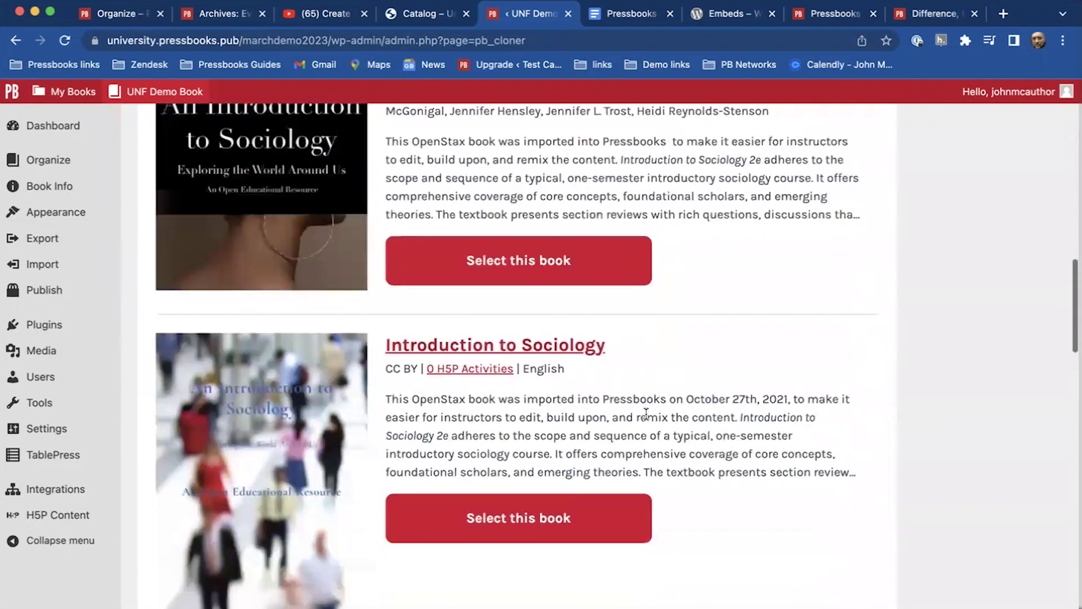
pyautogui.scroll(3, 647, 417)
pyautogui.scroll(2, 647, 418)
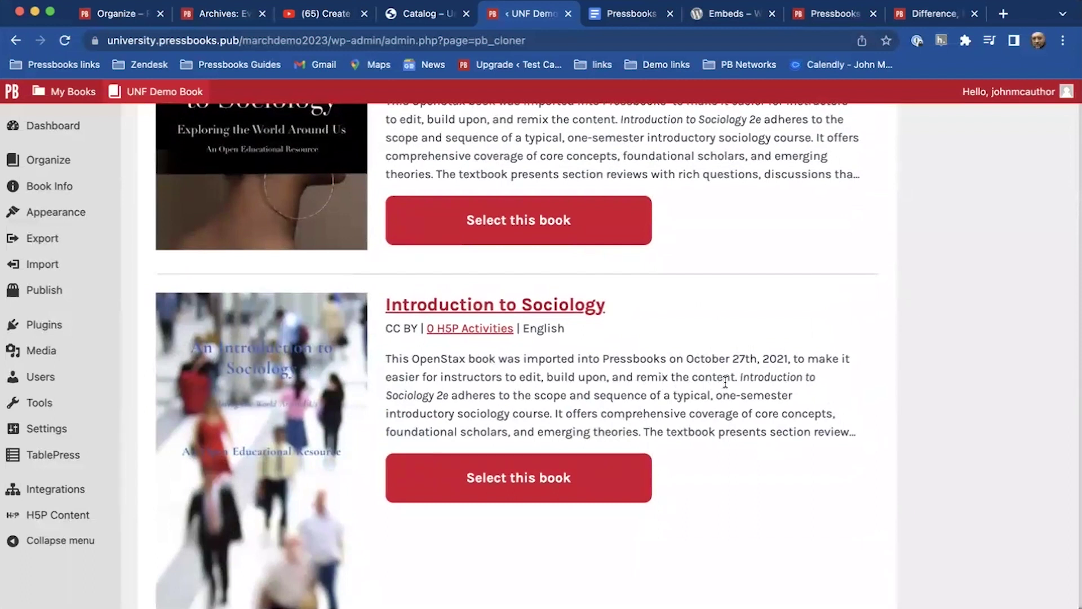
pyautogui.scroll(-1, 725, 382)
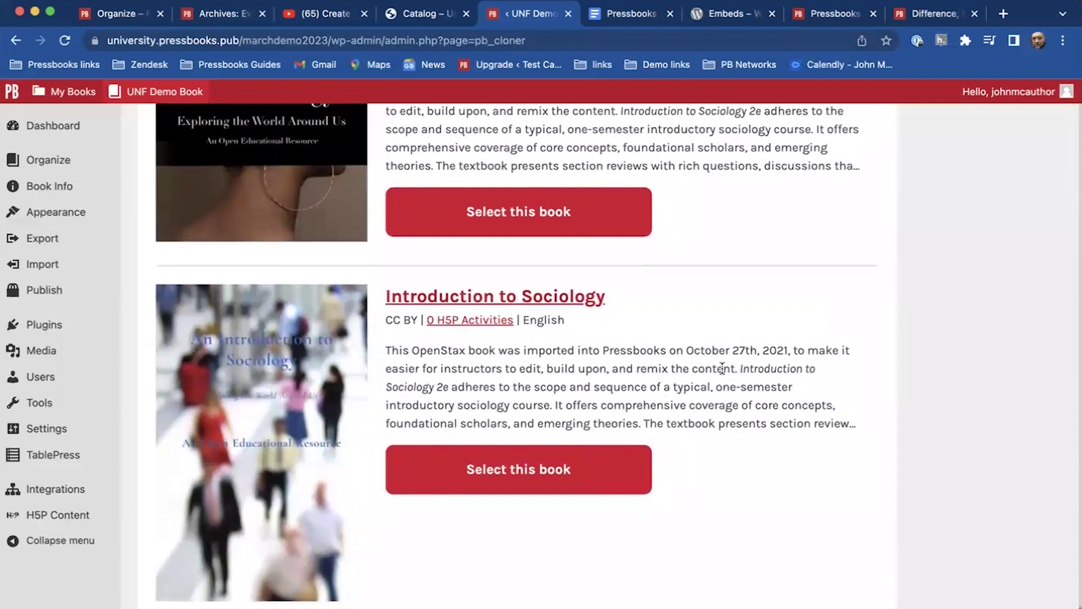
pyautogui.scroll(-2, 686, 369)
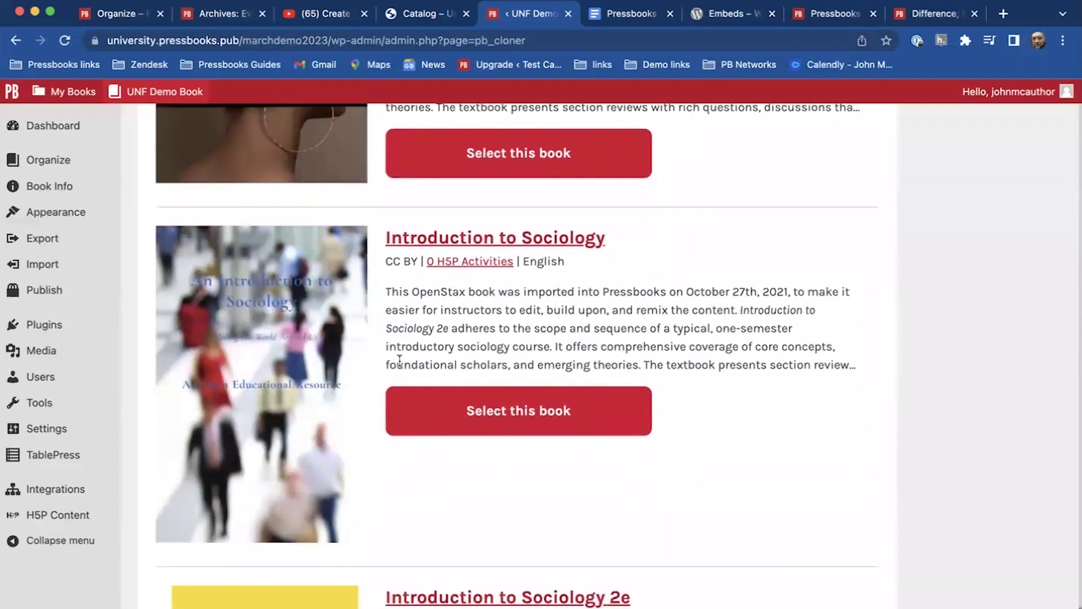
# Choose Introduction to Sociology as the book to clone
pyautogui.click(572, 409)
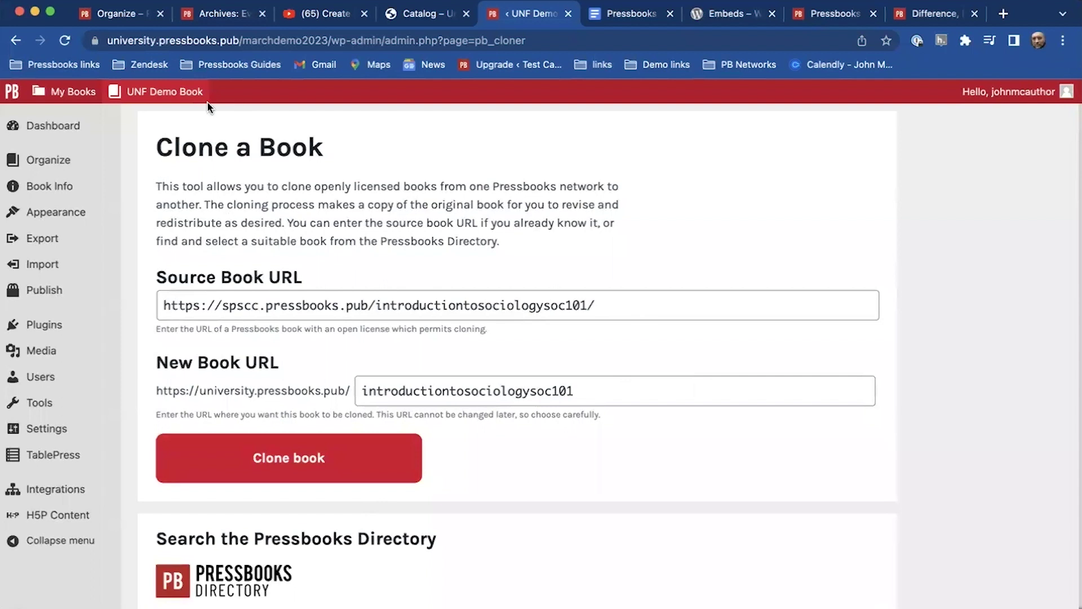
# Open the Introduction to Sociology book and activate the Andreessen theme in place of Malala
pyautogui.moveTo(60, 105)
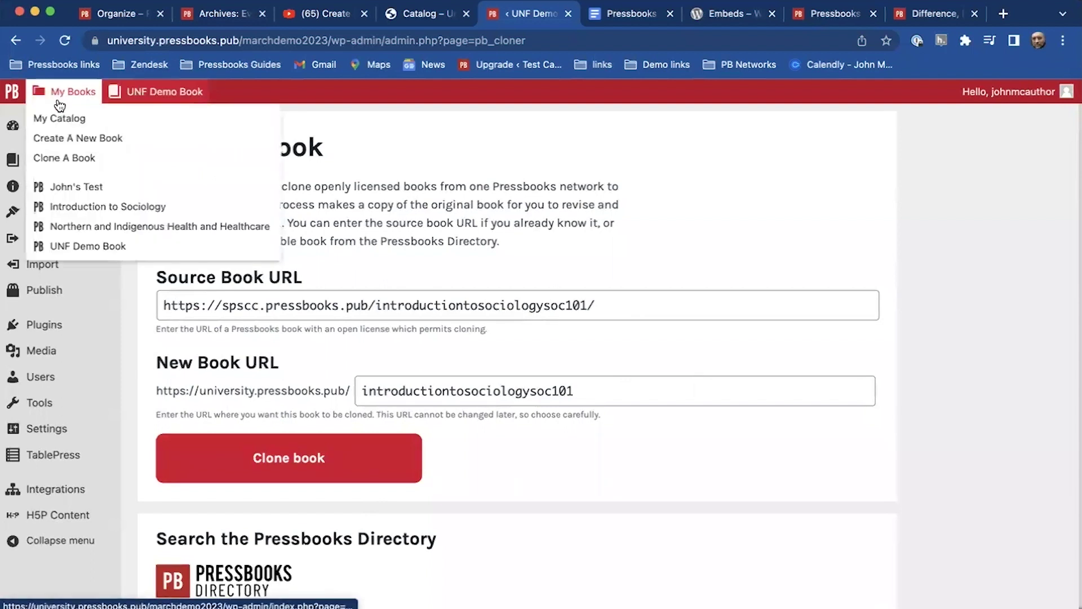
pyautogui.click(96, 208)
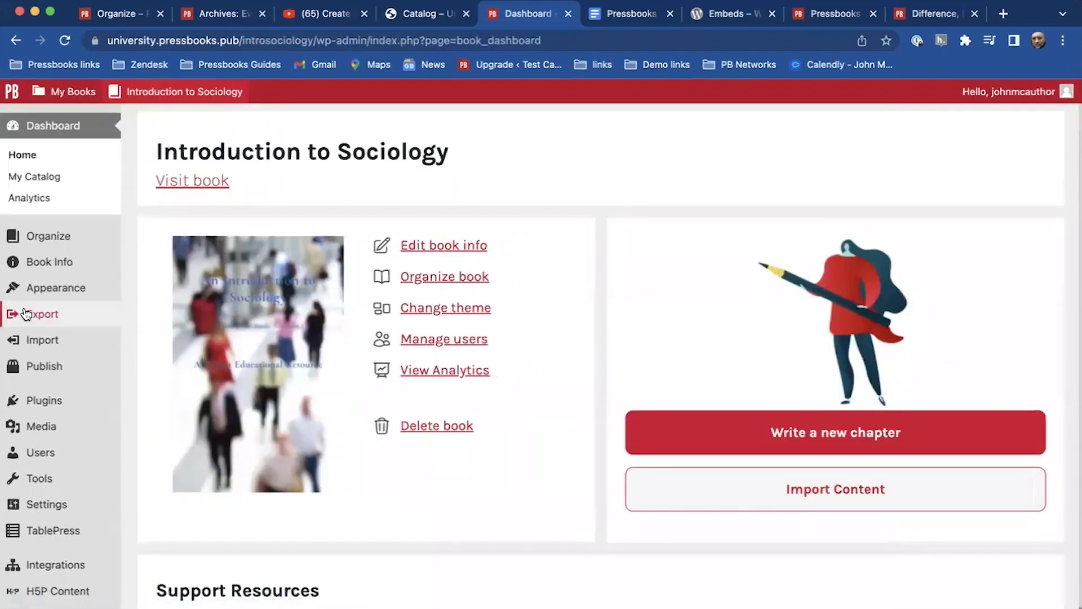
pyautogui.click(45, 294)
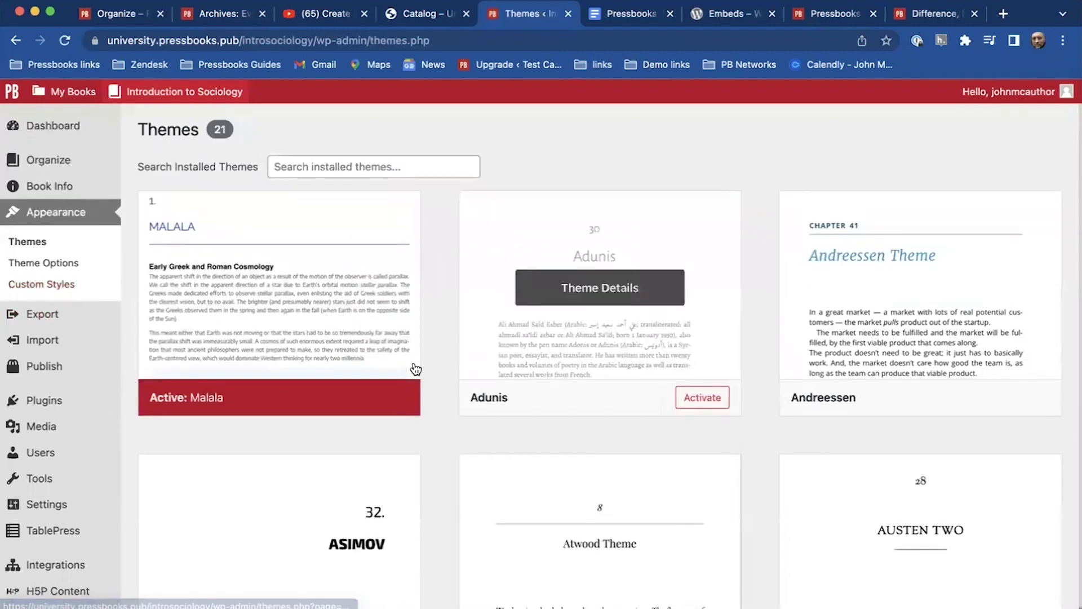
pyautogui.scroll(-1, 433, 370)
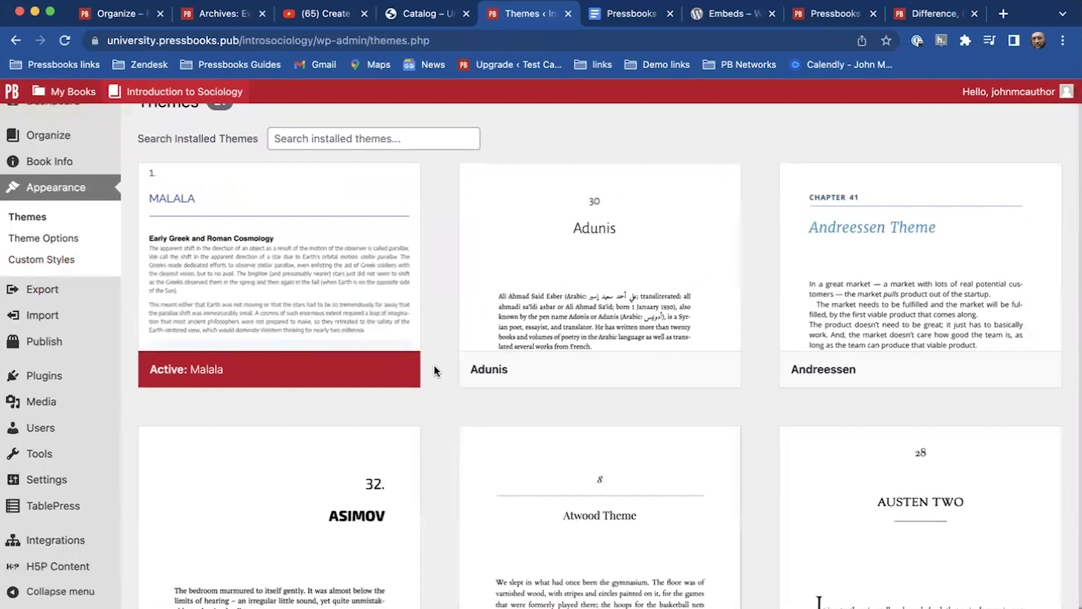
pyautogui.scroll(1, 435, 368)
pyautogui.moveTo(376, 267)
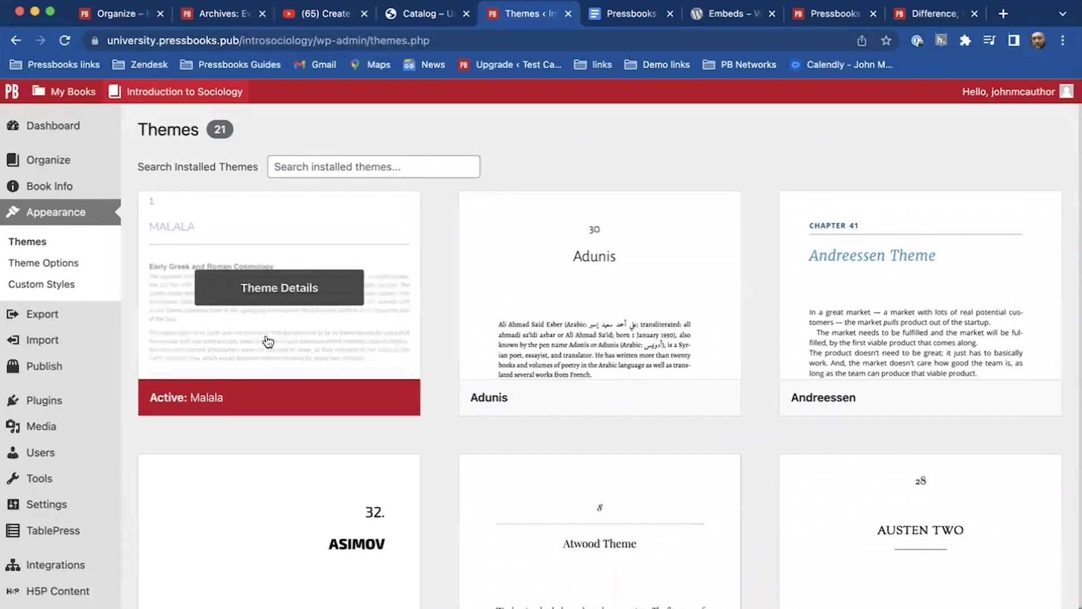
pyautogui.scroll(-2, 293, 345)
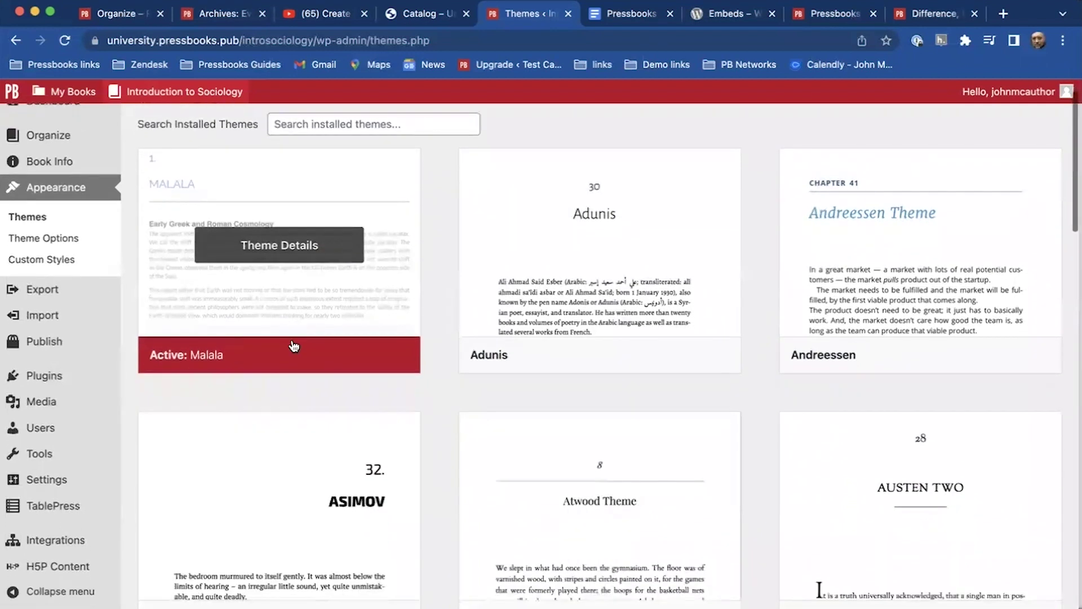
pyautogui.scroll(1, 291, 328)
pyautogui.moveTo(930, 276)
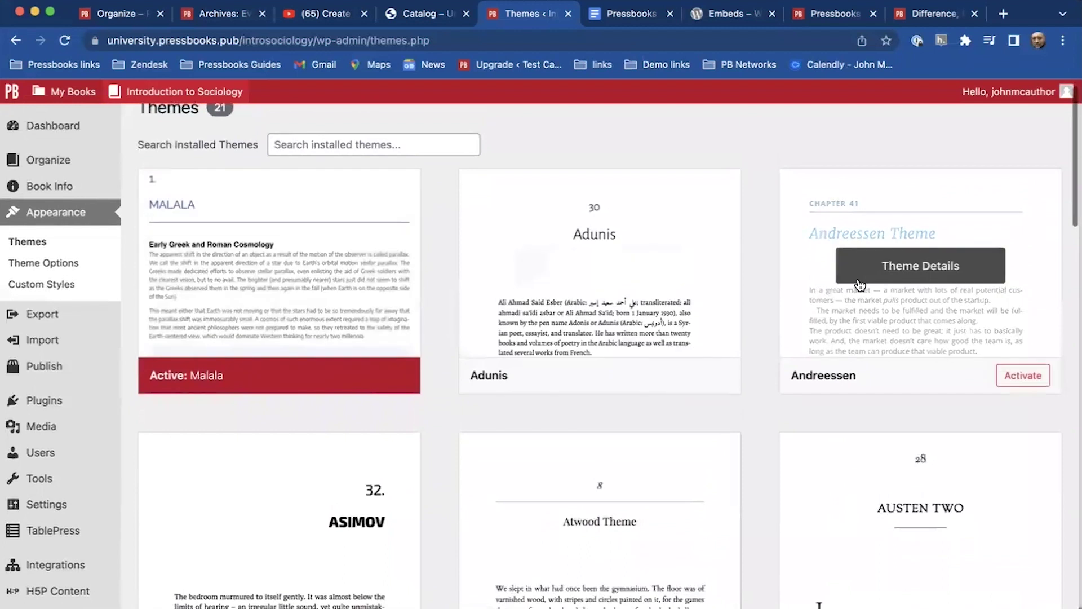
pyautogui.click(1024, 379)
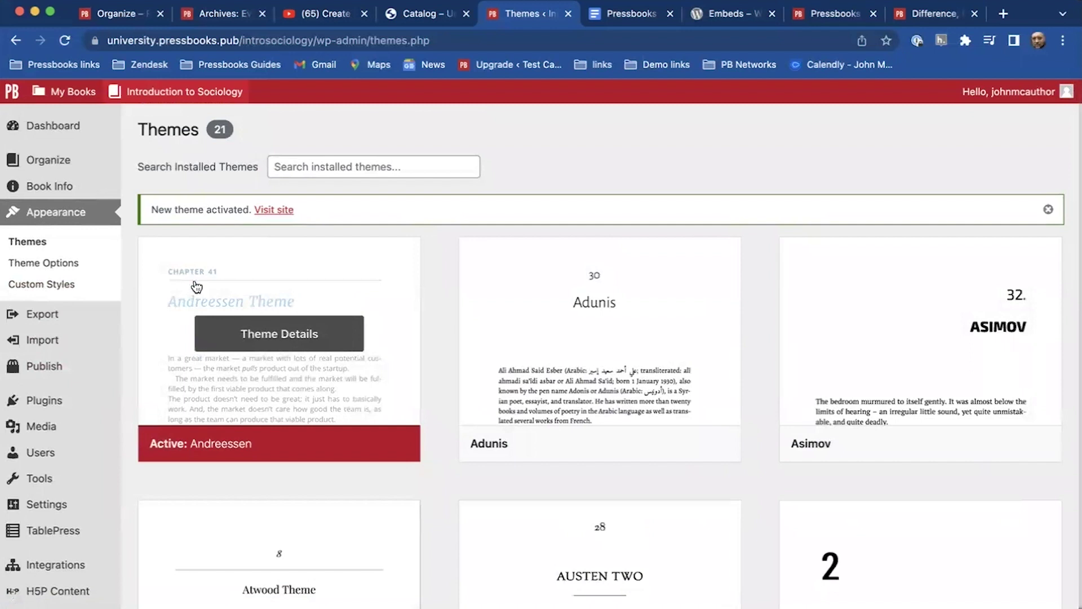
pyautogui.click(57, 270)
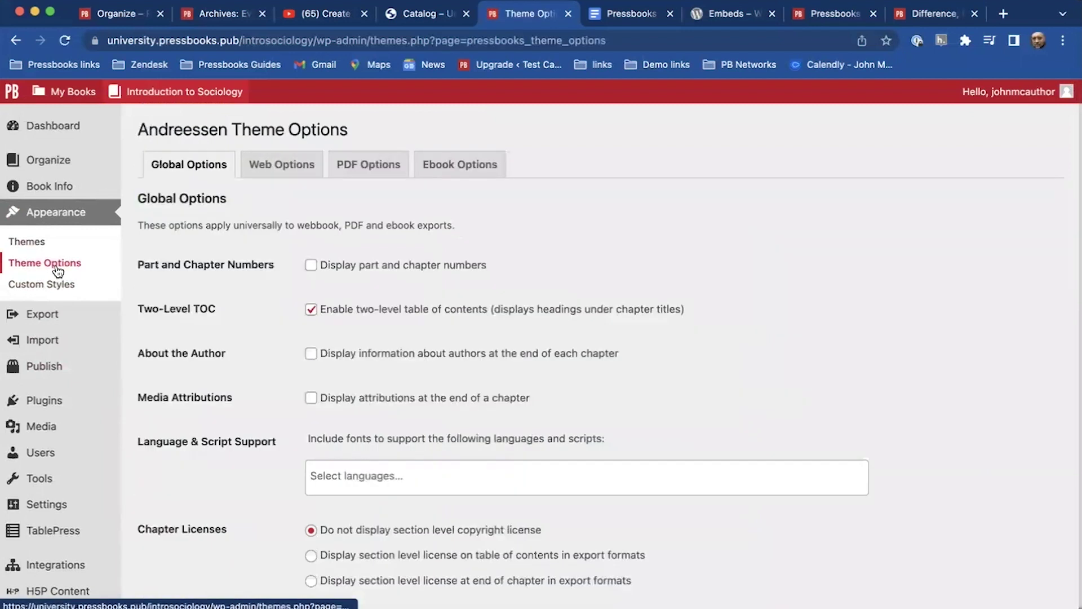
pyautogui.scroll(-7, 282, 251)
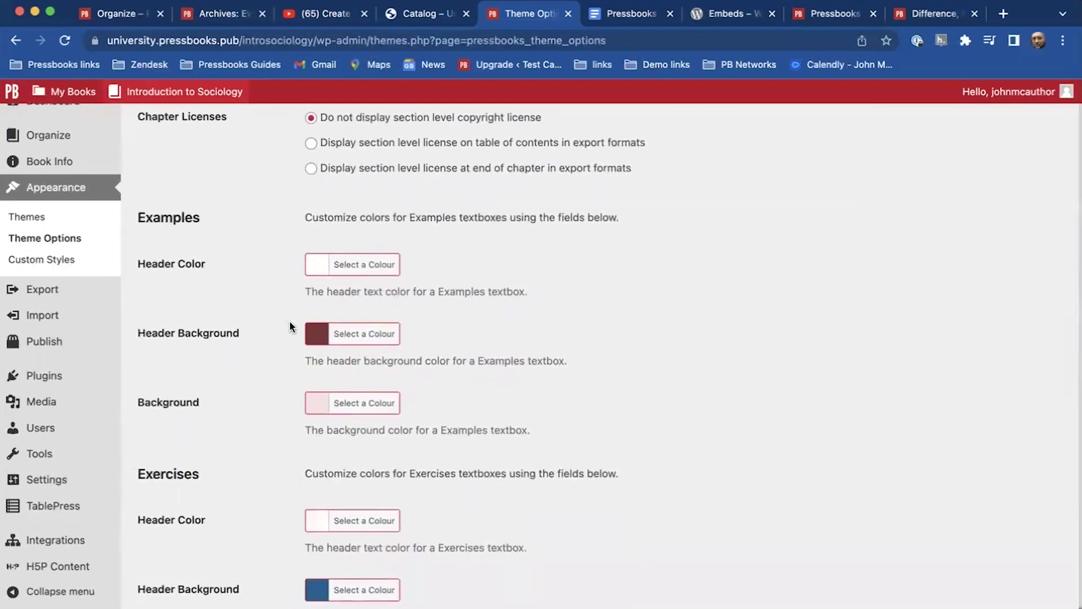
pyautogui.scroll(-1, 390, 338)
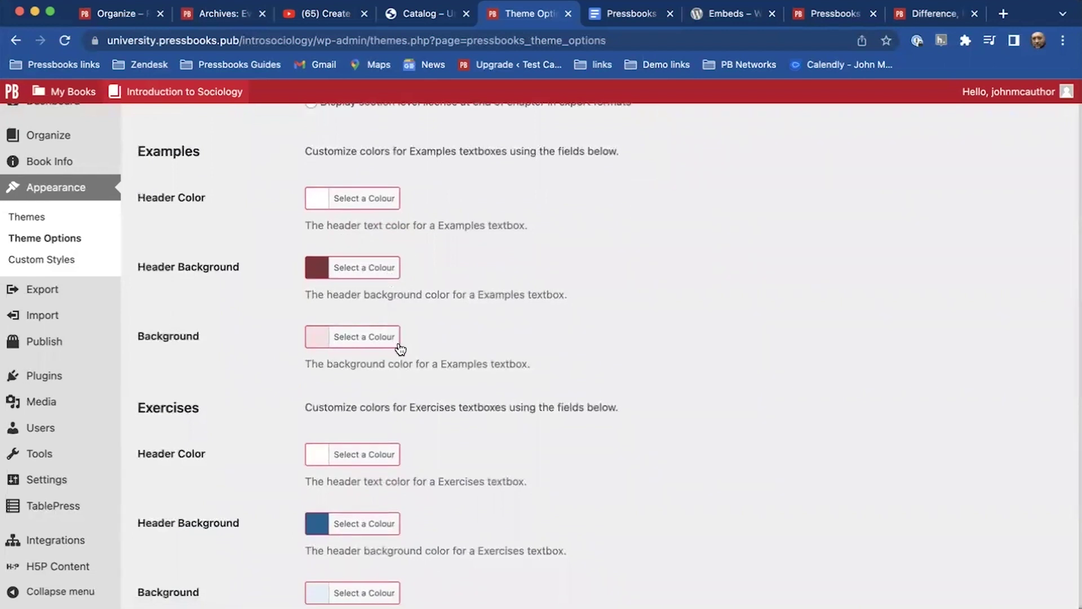
pyautogui.scroll(-2, 400, 348)
pyautogui.scroll(-2, 408, 342)
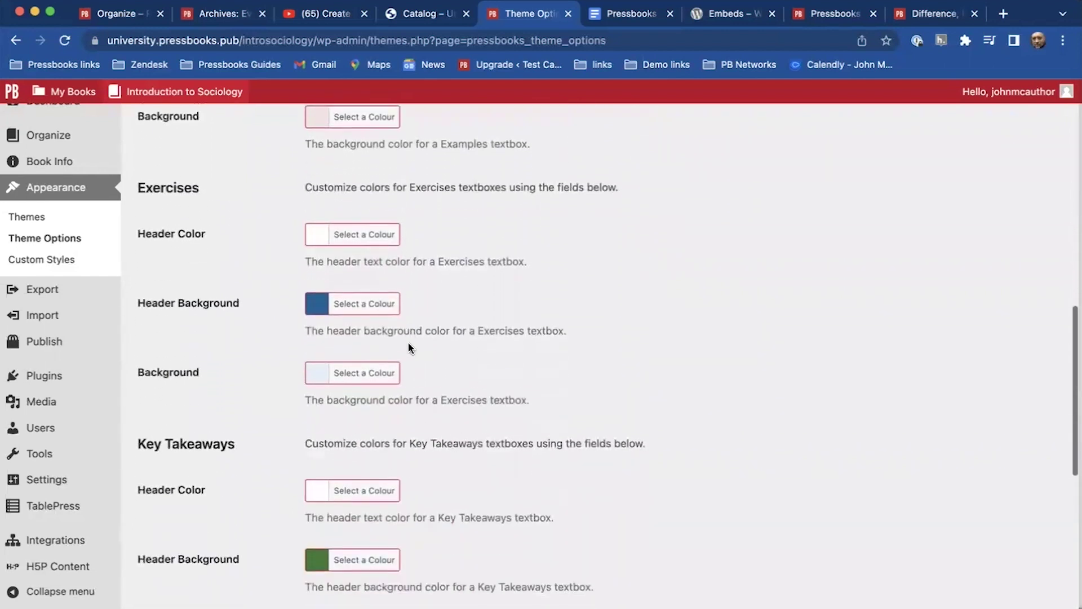
pyautogui.scroll(-3, 408, 345)
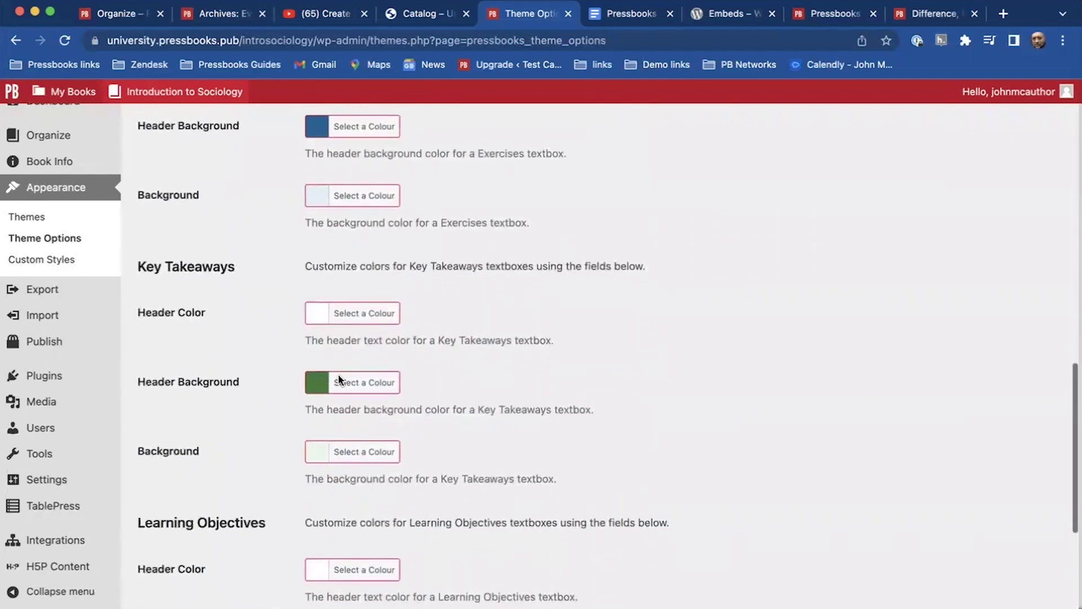
pyautogui.scroll(-4, 364, 390)
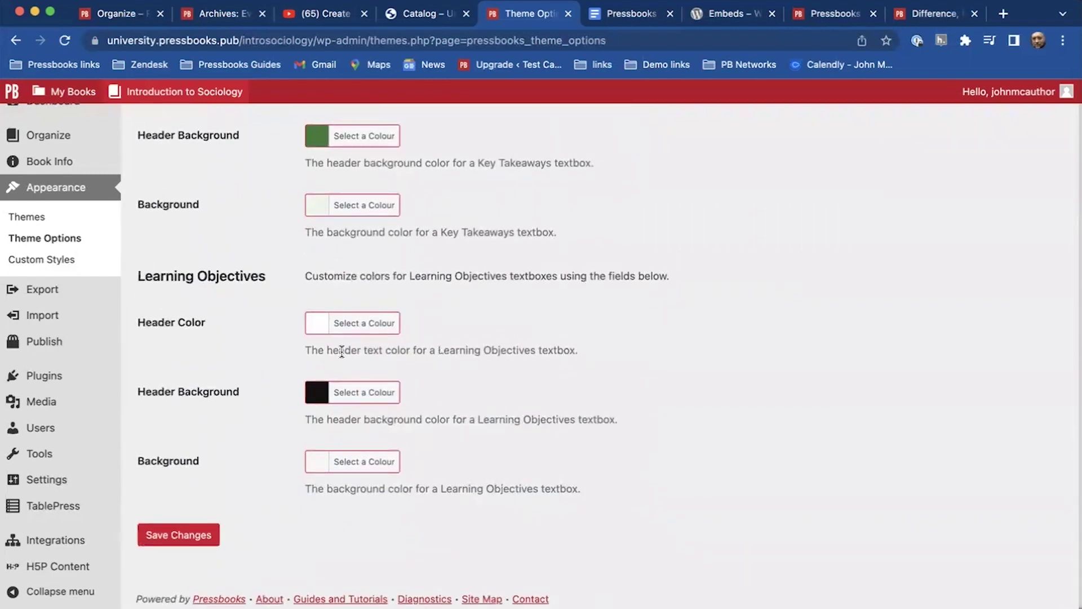
pyautogui.scroll(15, 411, 304)
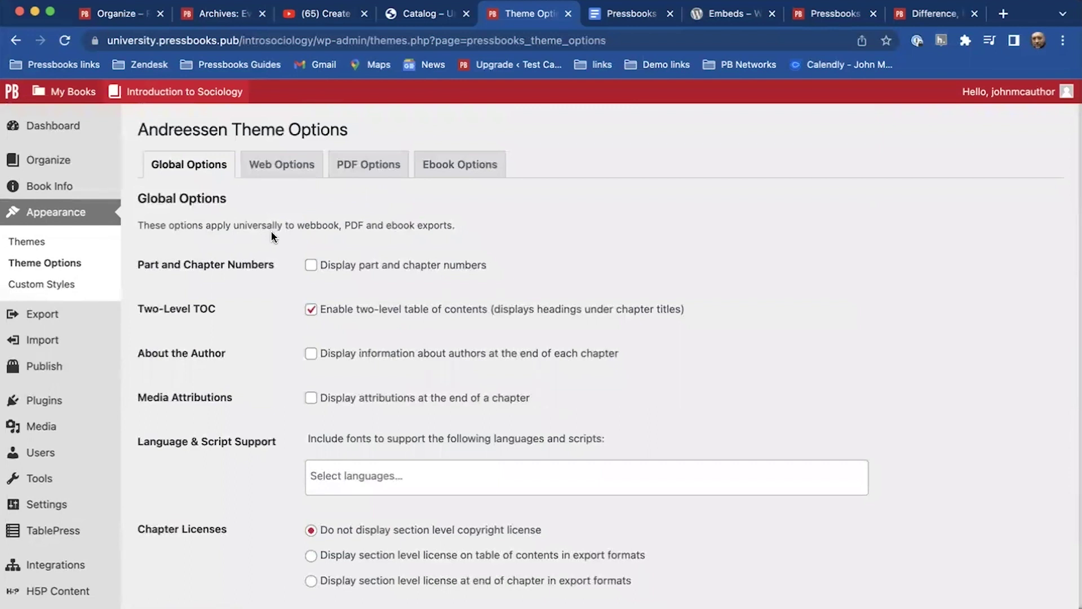
# On Export, untick Canvas LTI cartridge; tick PDF (for print), PDF (for digital distribution), EPUB
pyautogui.click(45, 159)
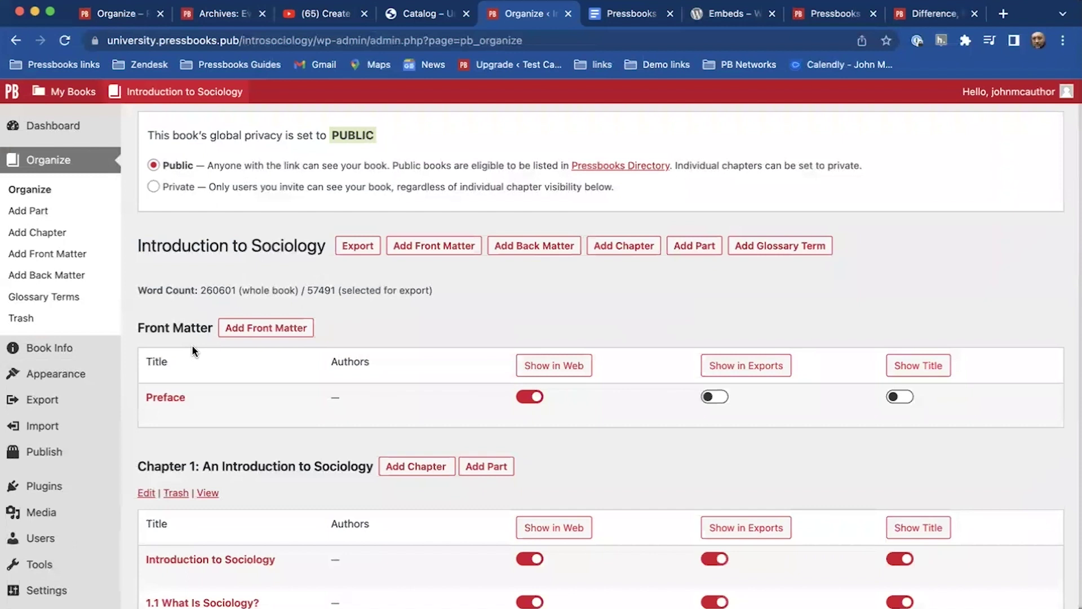
pyautogui.click(66, 399)
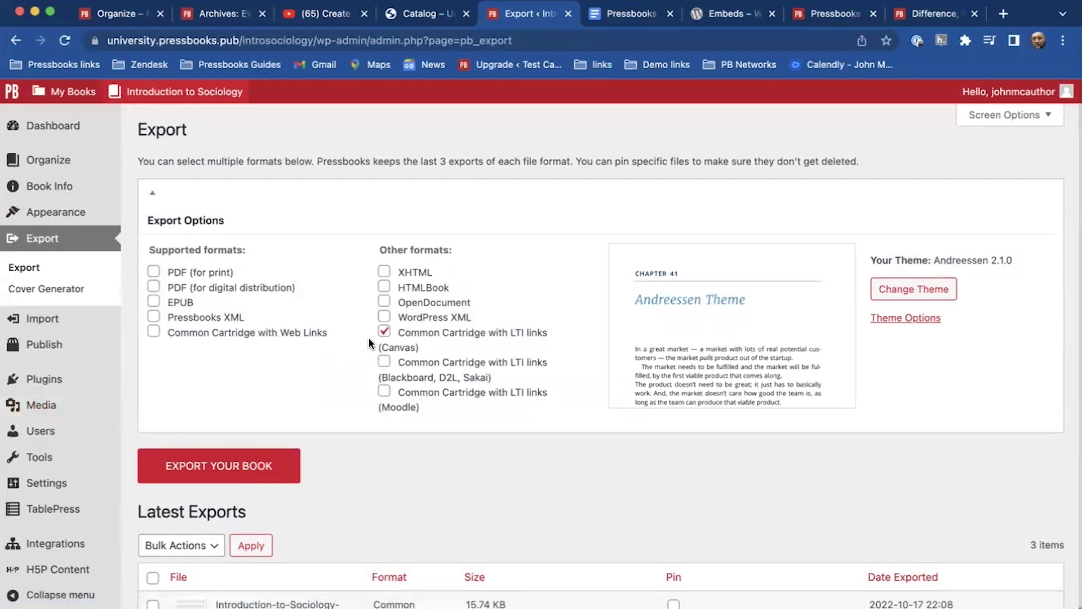
pyautogui.click(384, 332)
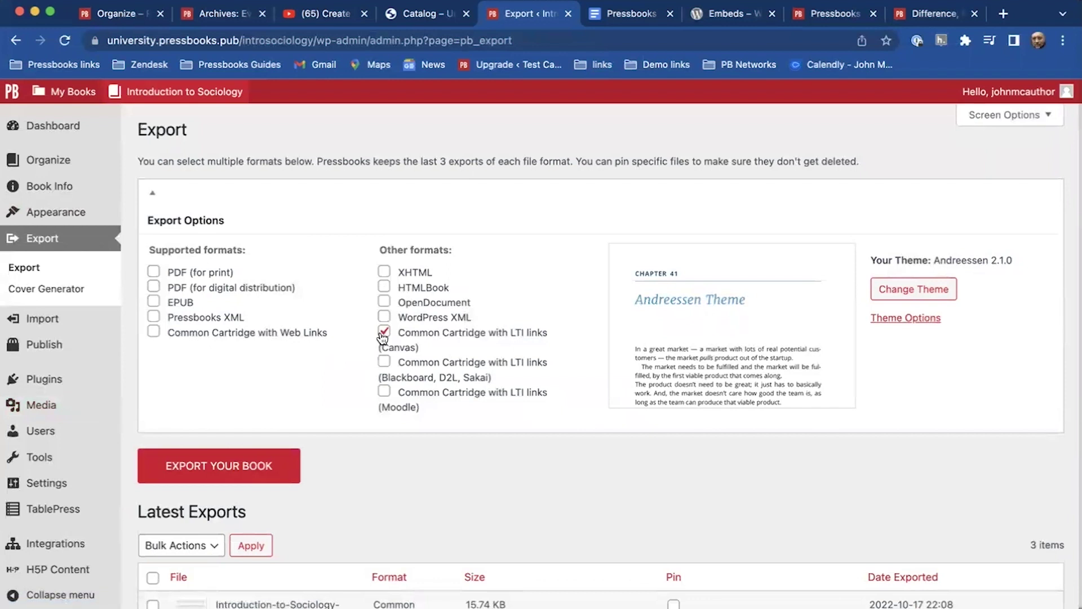
pyautogui.click(152, 274)
pyautogui.click(153, 289)
pyautogui.click(153, 303)
# Tick Common Cartridge with Web Links, then review Latest Exports: Common Cartridge (LTI Links), EPUB, Digital PDF
pyautogui.click(154, 334)
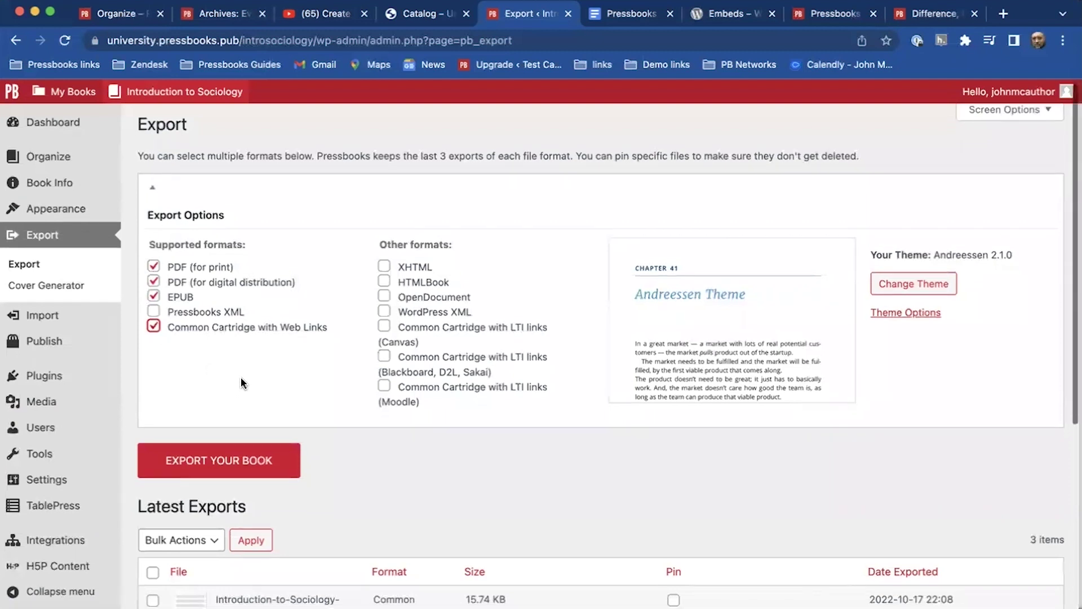
pyautogui.scroll(-2, 240, 385)
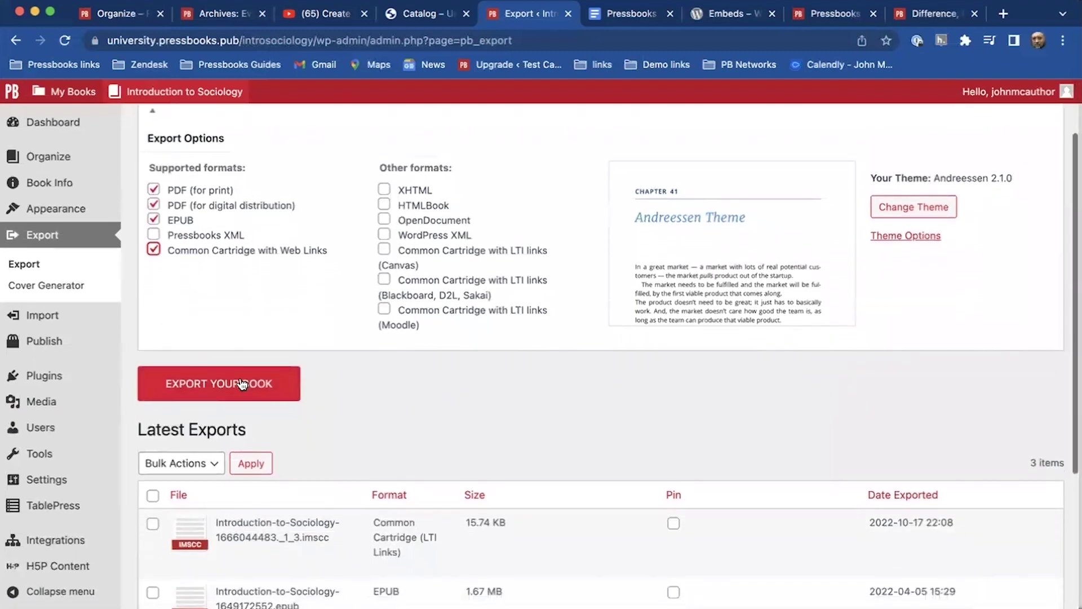
pyautogui.scroll(-1, 241, 385)
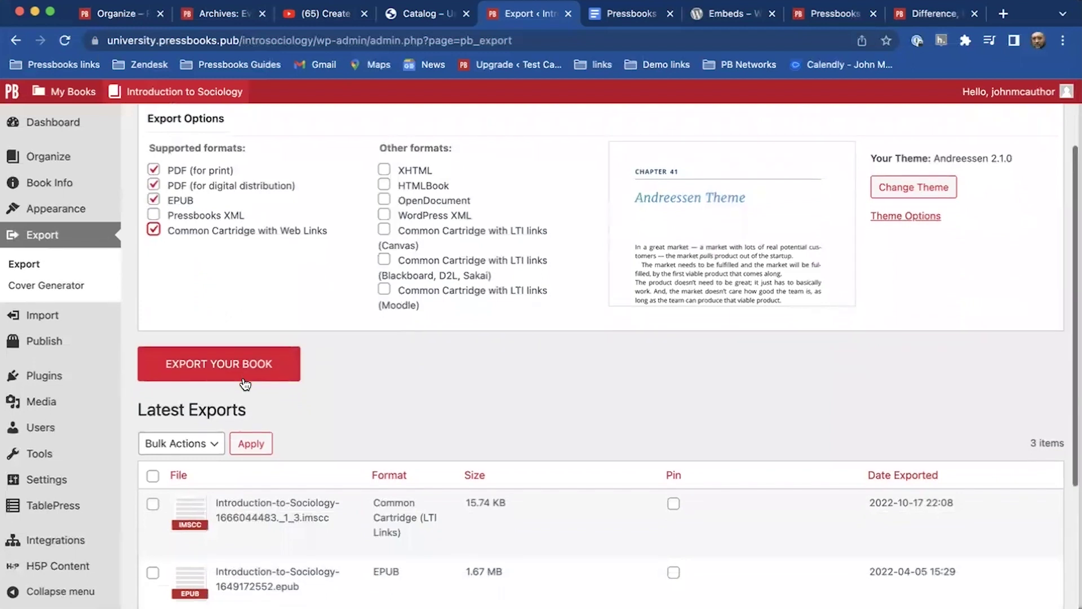
pyautogui.scroll(-5, 419, 404)
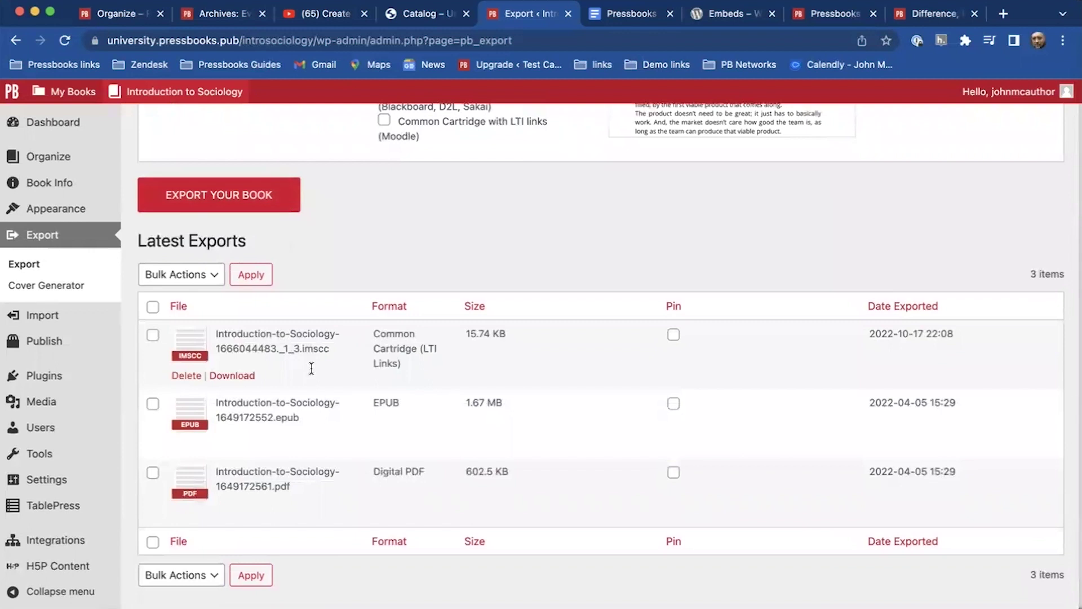
pyautogui.moveTo(347, 353)
pyautogui.scroll(-1, 366, 350)
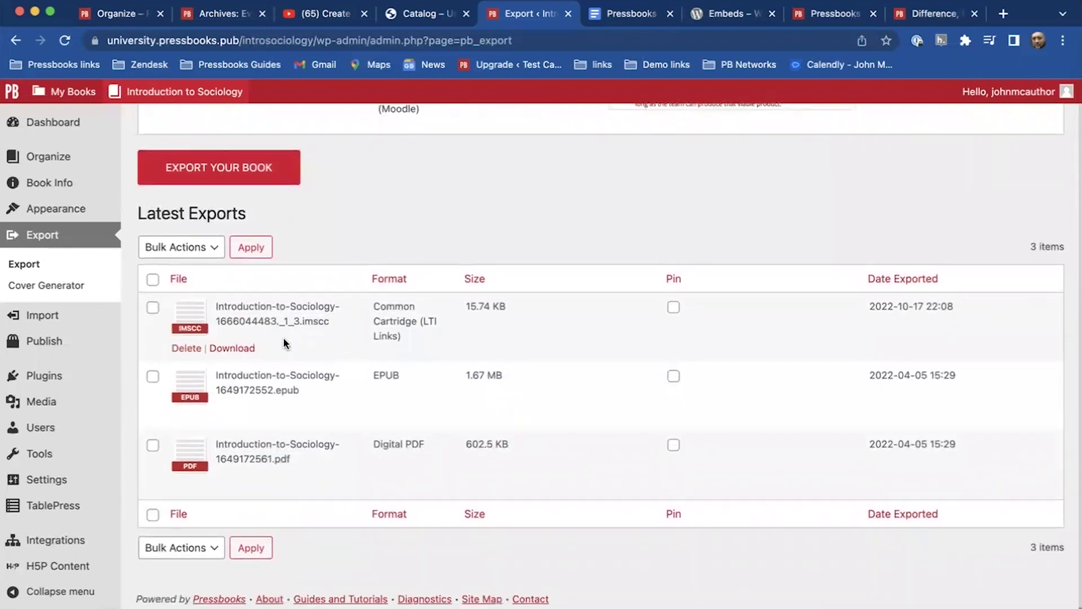
pyautogui.moveTo(377, 386)
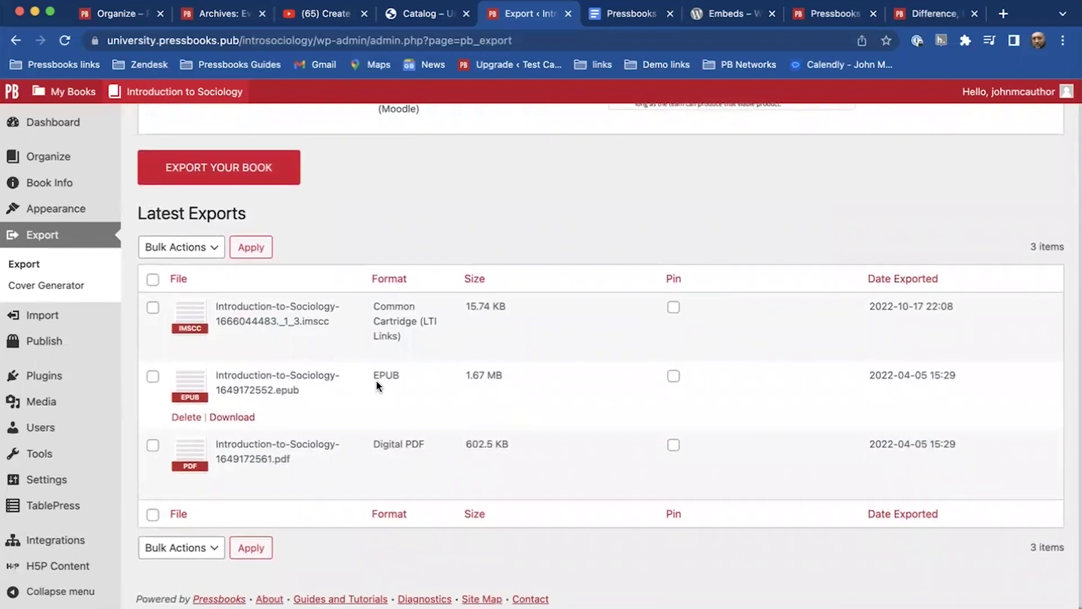
pyautogui.moveTo(422, 459)
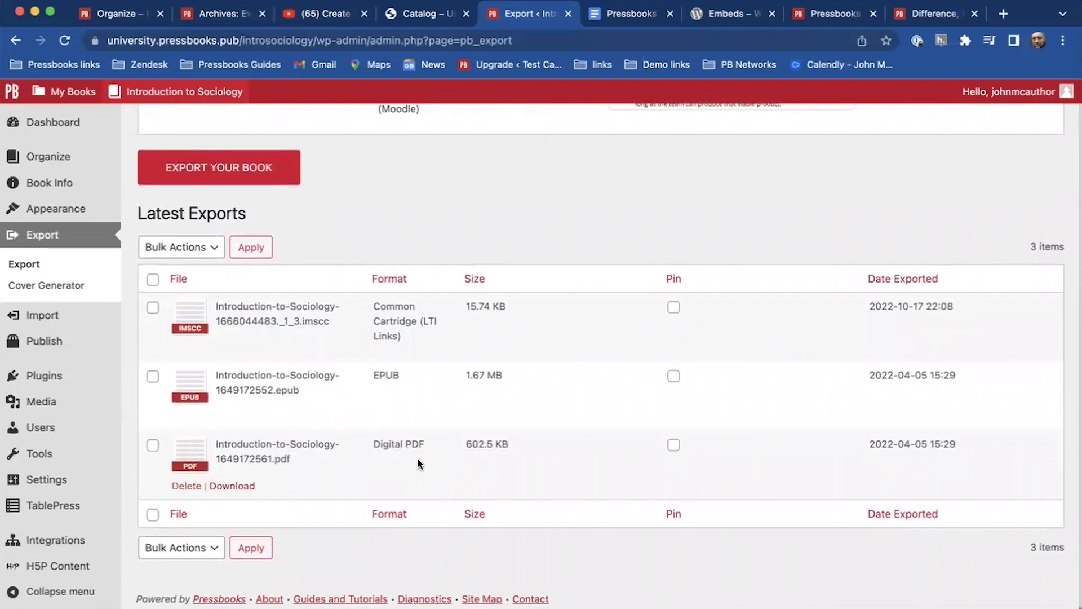
pyautogui.scroll(1, 446, 292)
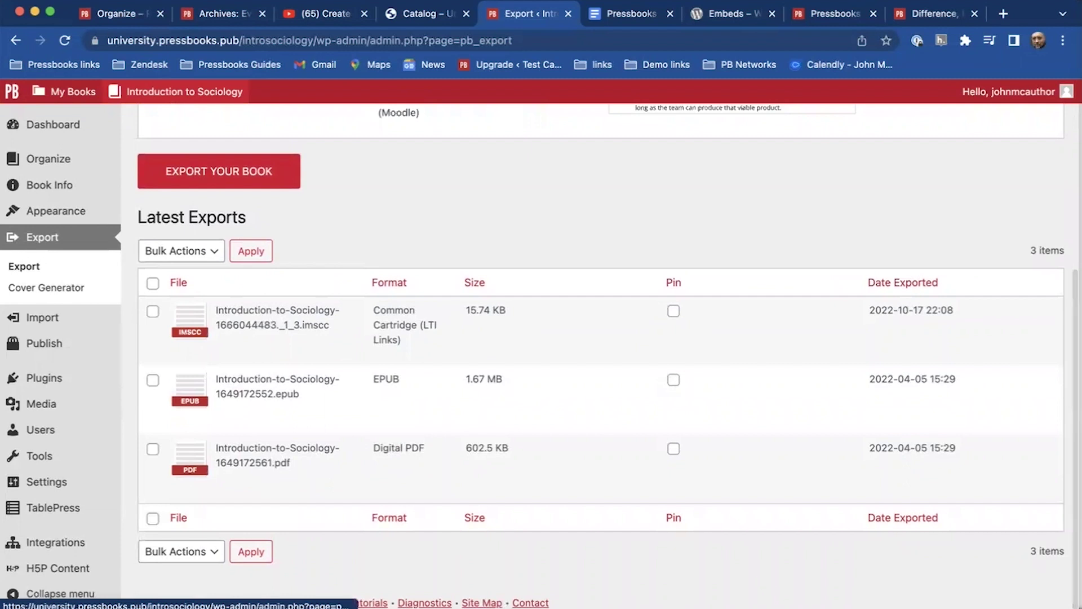
# Go to the Difference, Power, and Discrimination in Film and Media book page's download formats
pyautogui.click(834, 13)
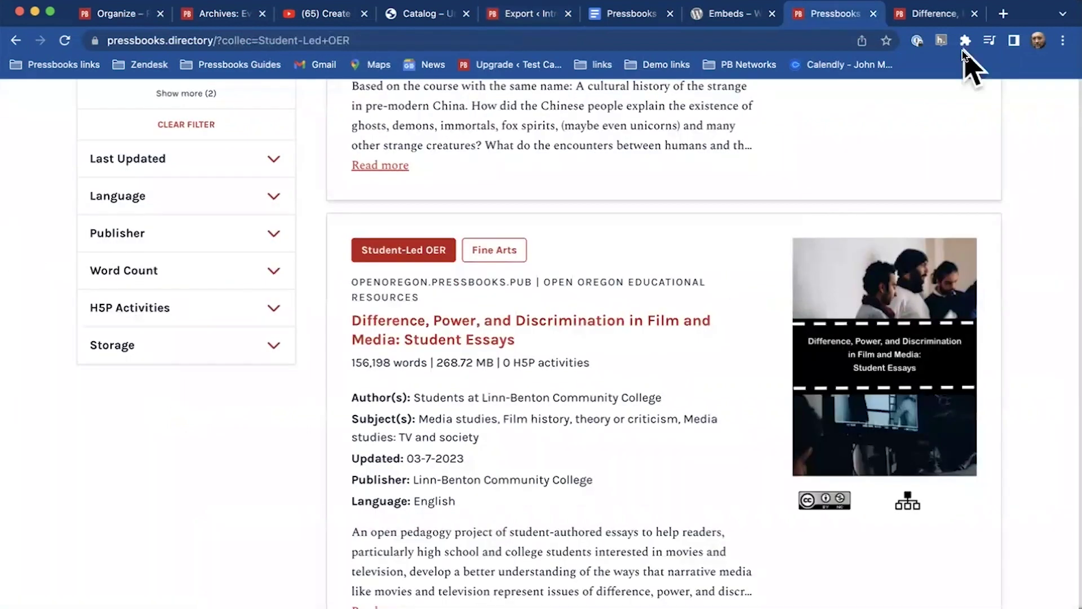
pyautogui.click(949, 17)
pyautogui.scroll(-3, 812, 282)
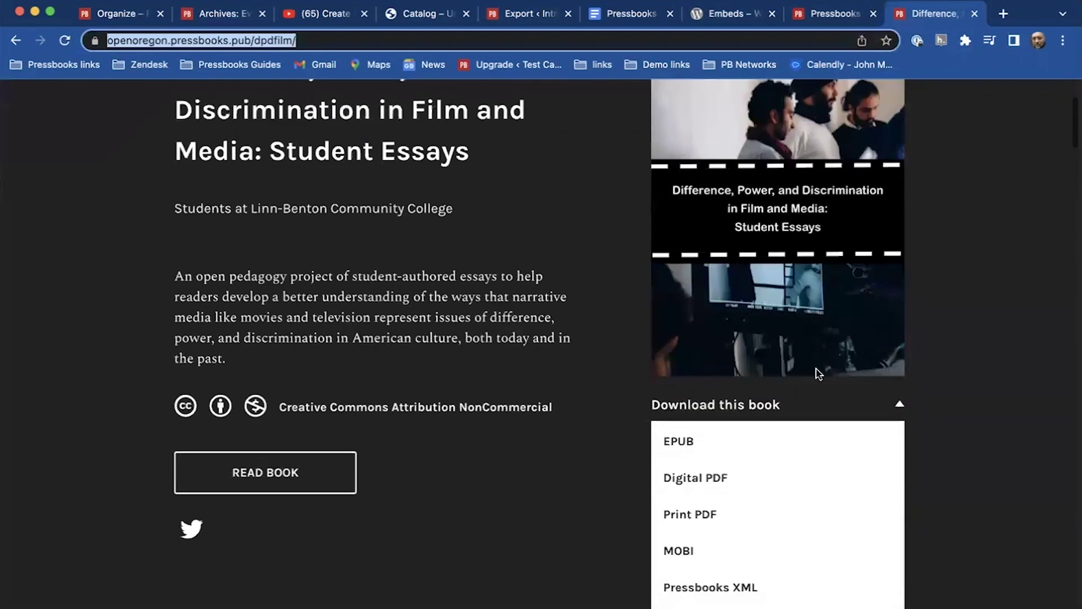